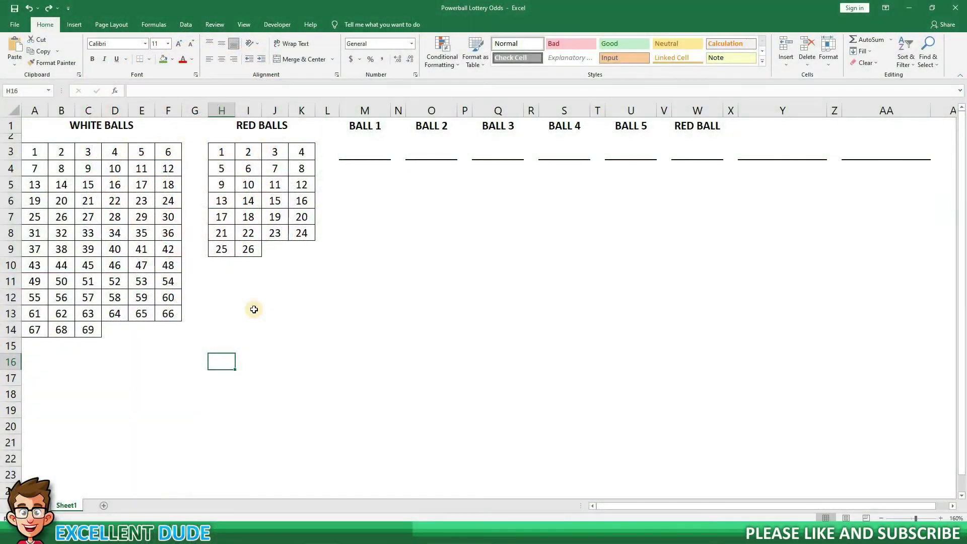
Step: Fill white balls 5, 15 and 28 green
left_click(241, 293)
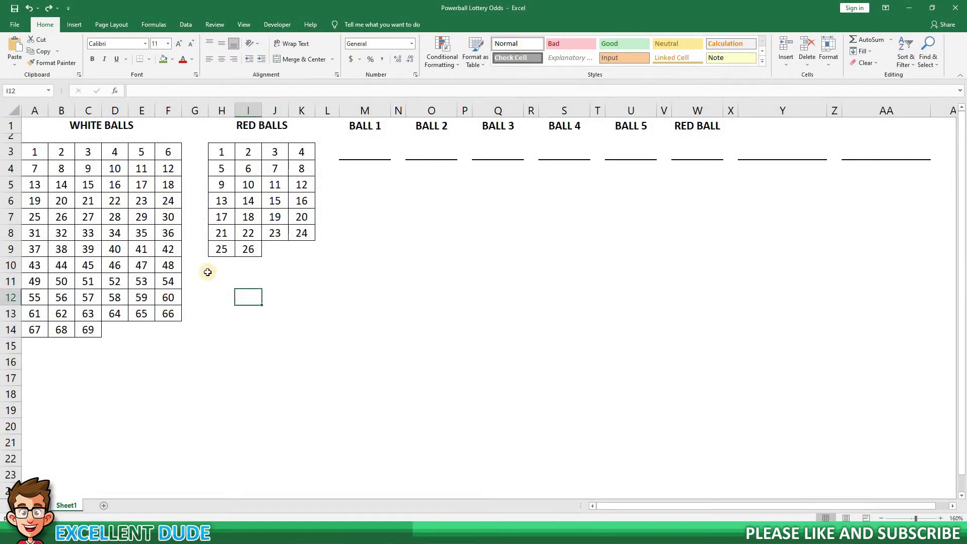
left_click(141, 152)
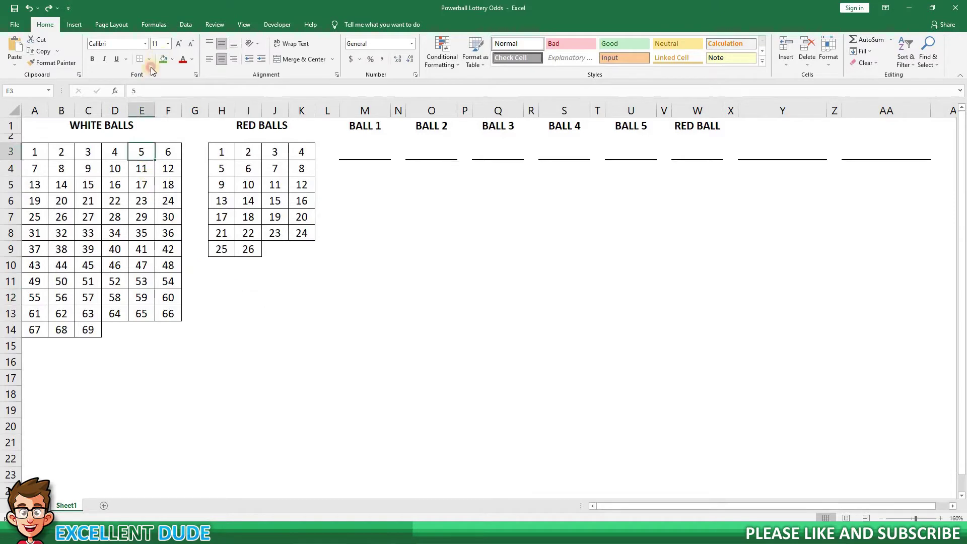
left_click(163, 58)
left_click(89, 184)
key("F4")
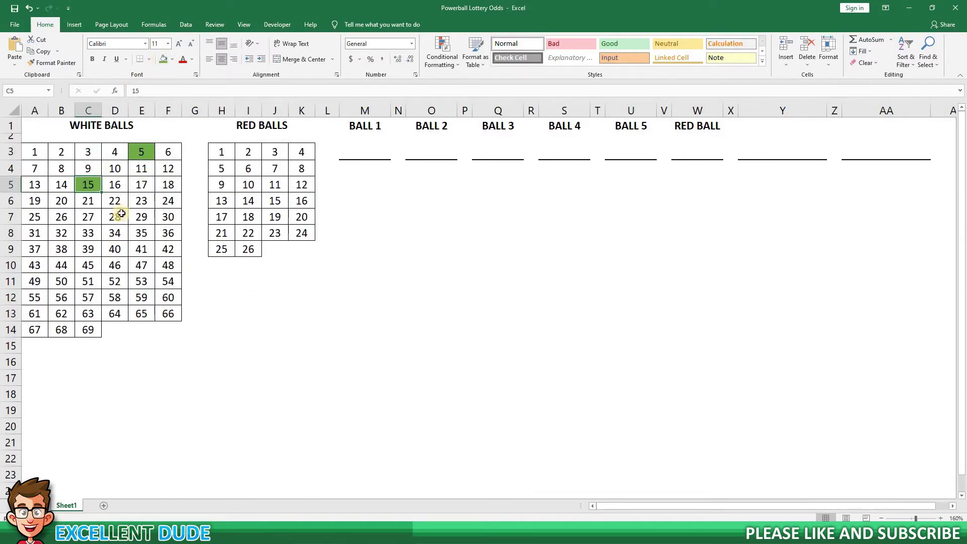
left_click(115, 216)
key("F4")
Step: Fill white balls 25 and 1 and red ball 6 in I4 green
left_click(35, 215)
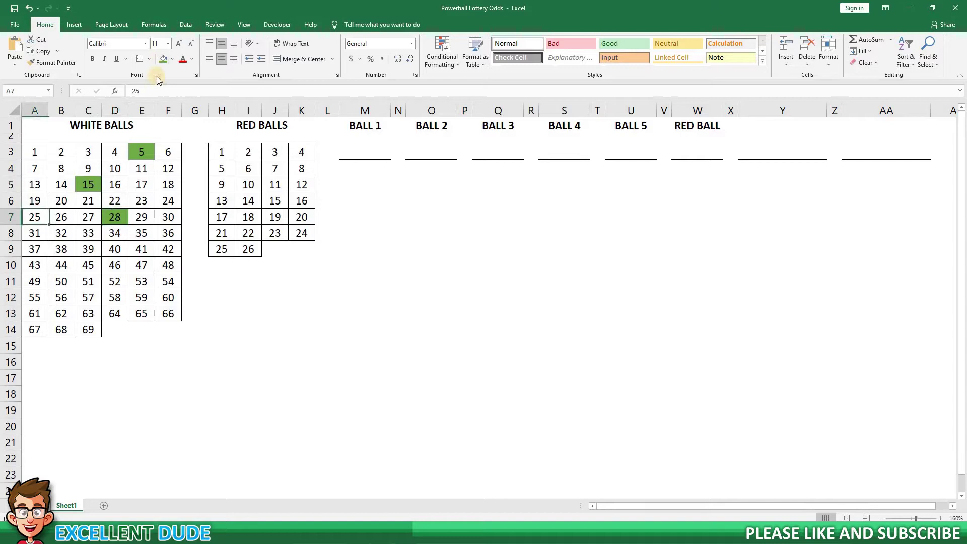
key("F4")
left_click(35, 151)
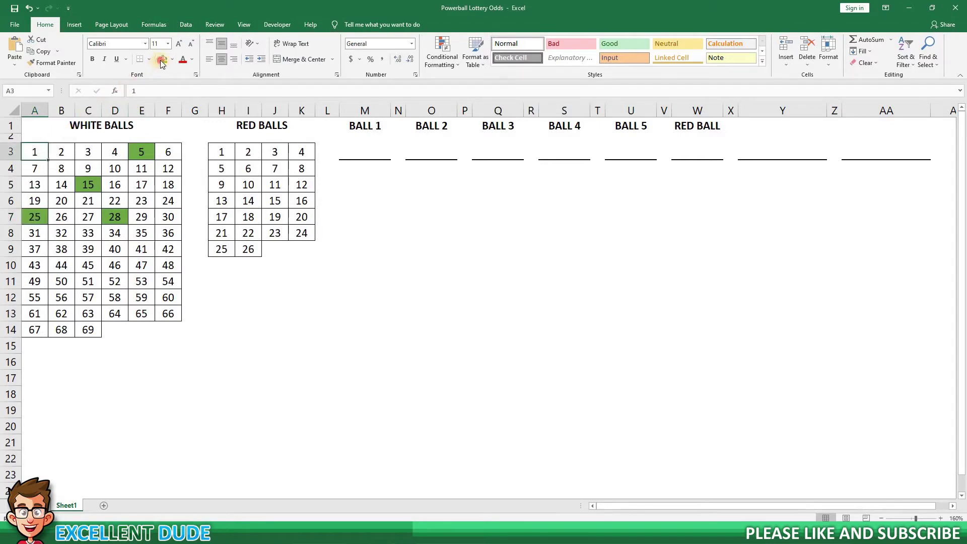
left_click(163, 59)
left_click(253, 171)
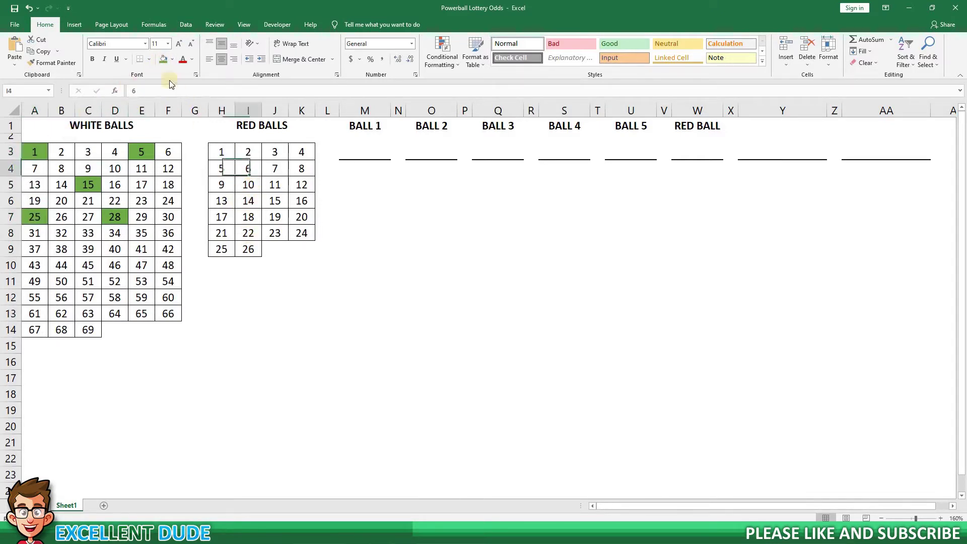
left_click(163, 59)
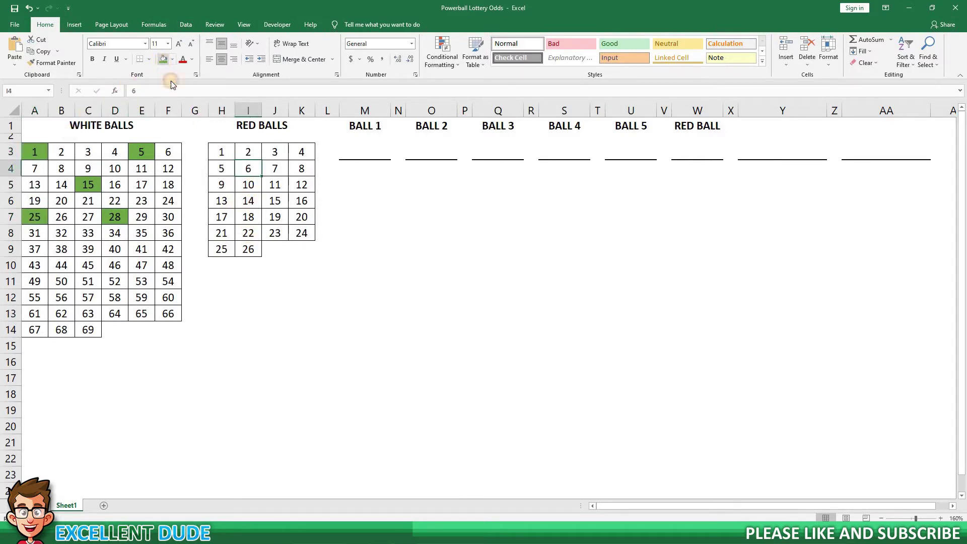
Step: Enter the Ball 1 fraction as 5 in M3 over 69 in M4
left_click(270, 340)
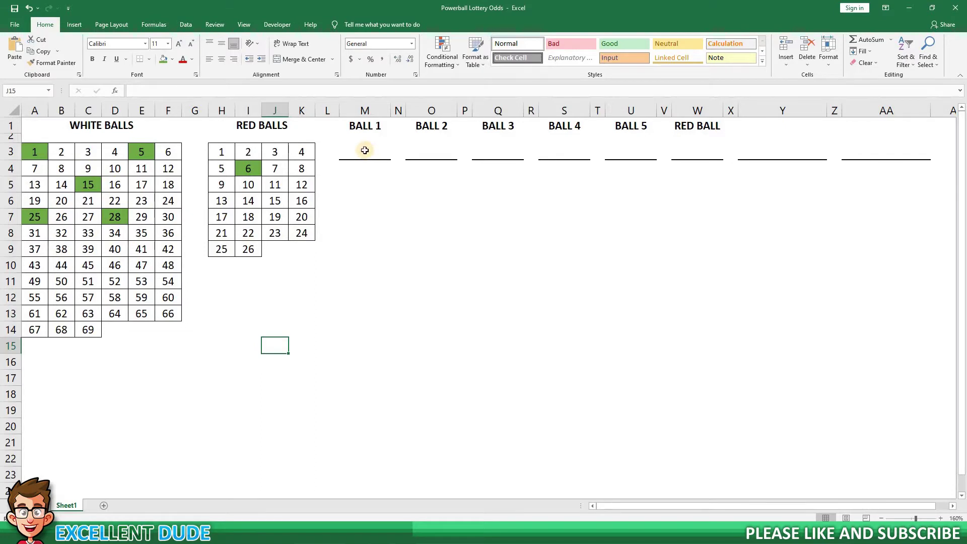
left_click(381, 151)
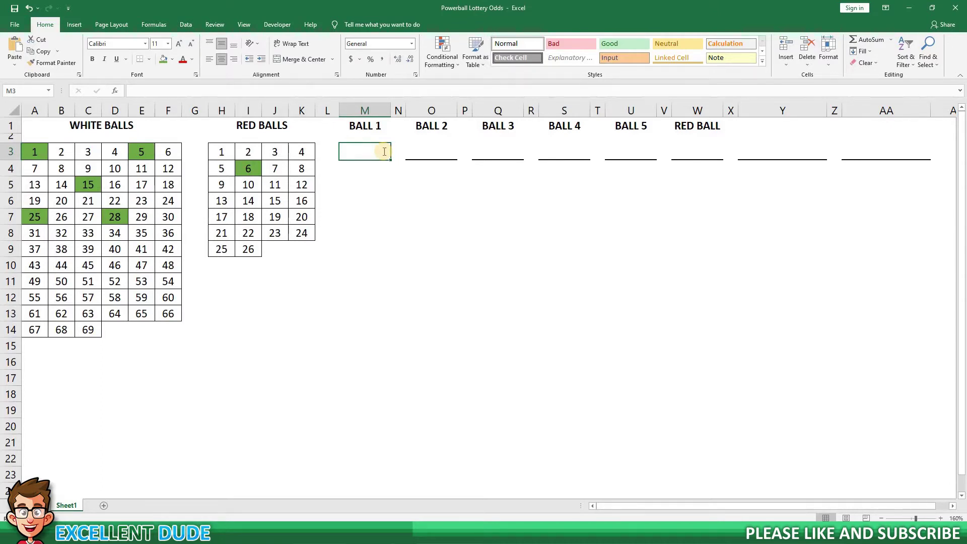
type("5")
key("Return")
type("69")
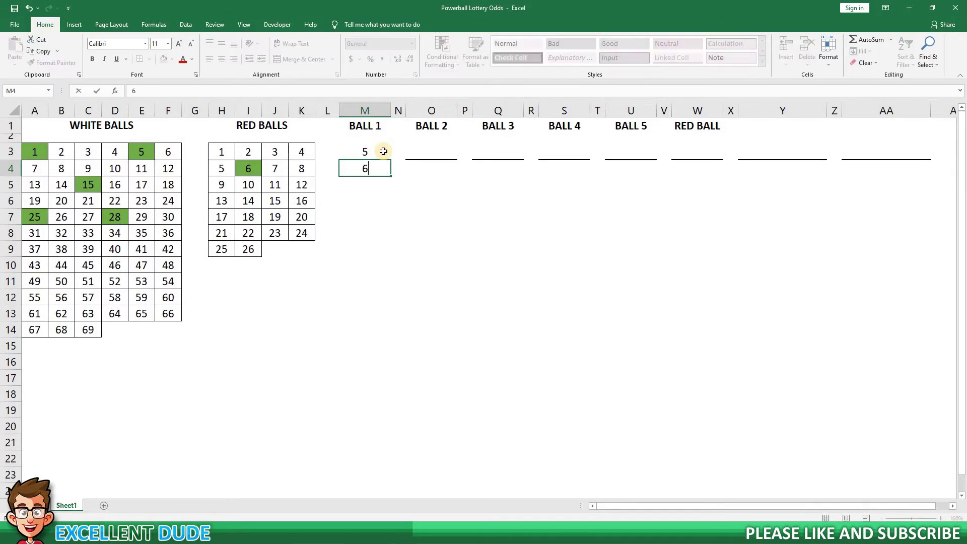
key("Return")
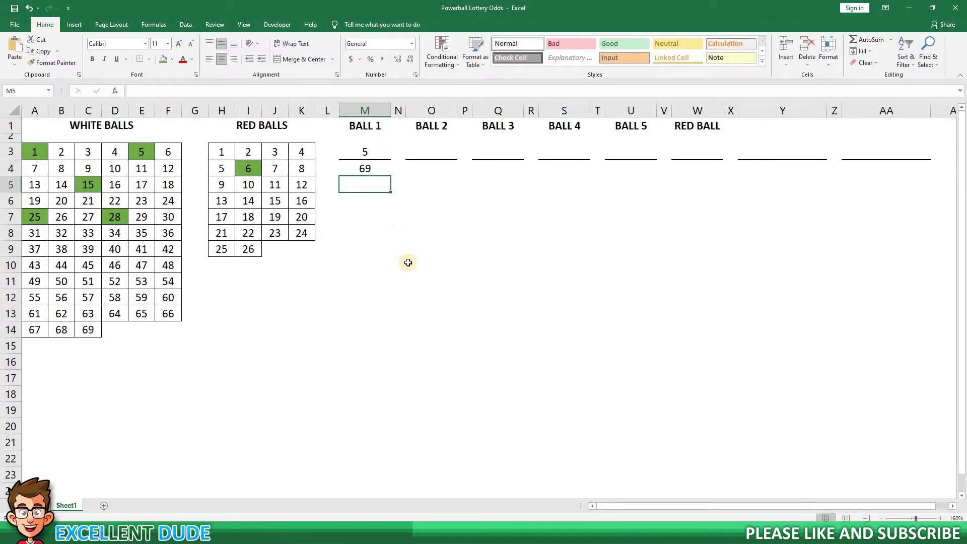
Step: Change white ball 1 in A3 to a red fill
left_click(34, 152)
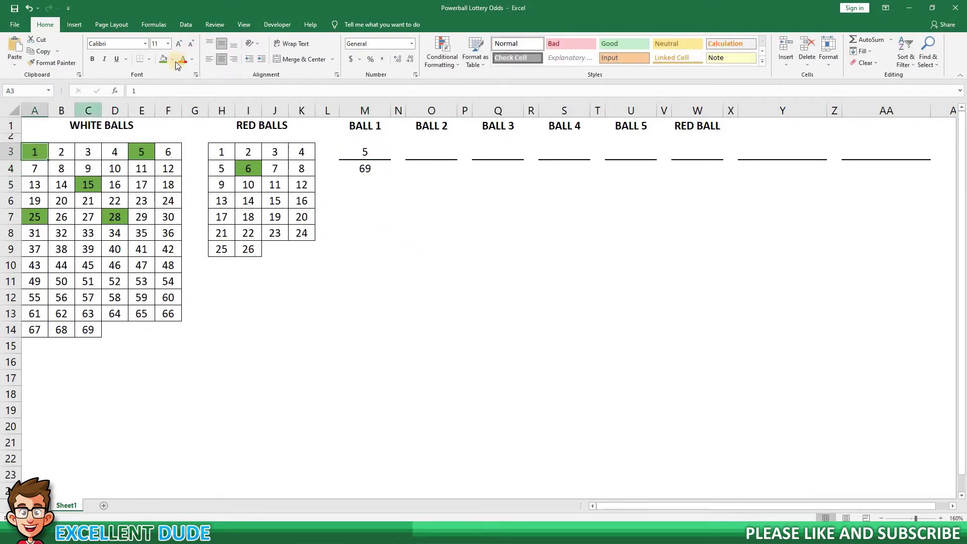
left_click(173, 59)
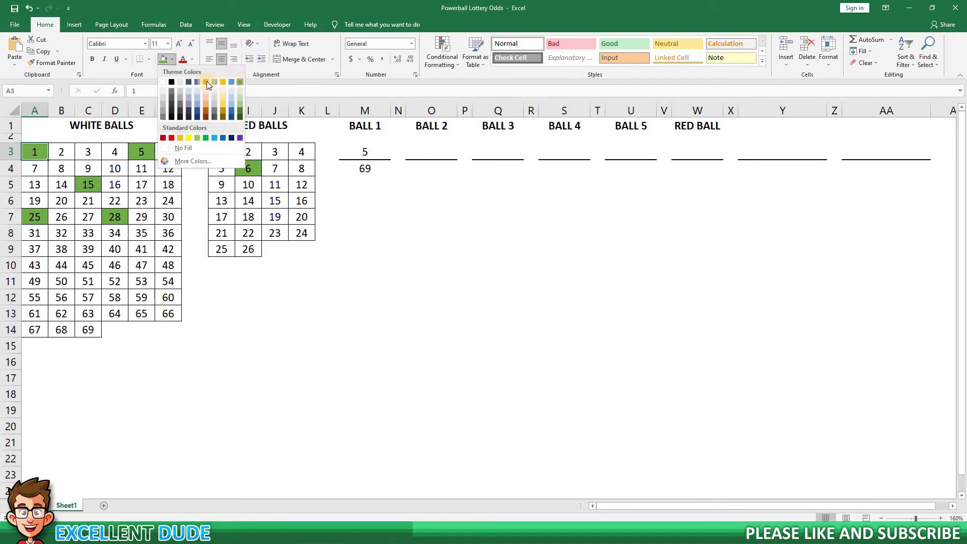
left_click(171, 137)
left_click(195, 200)
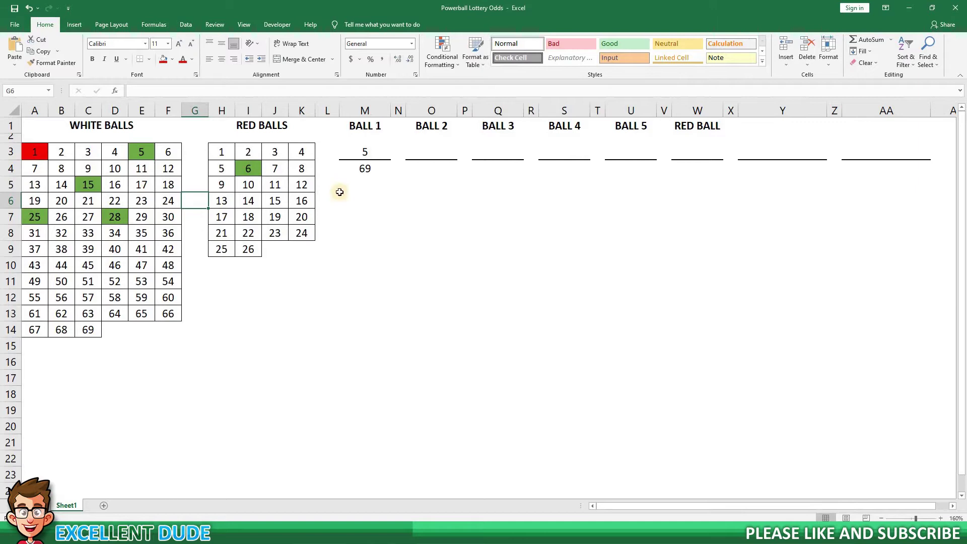
left_click(431, 153)
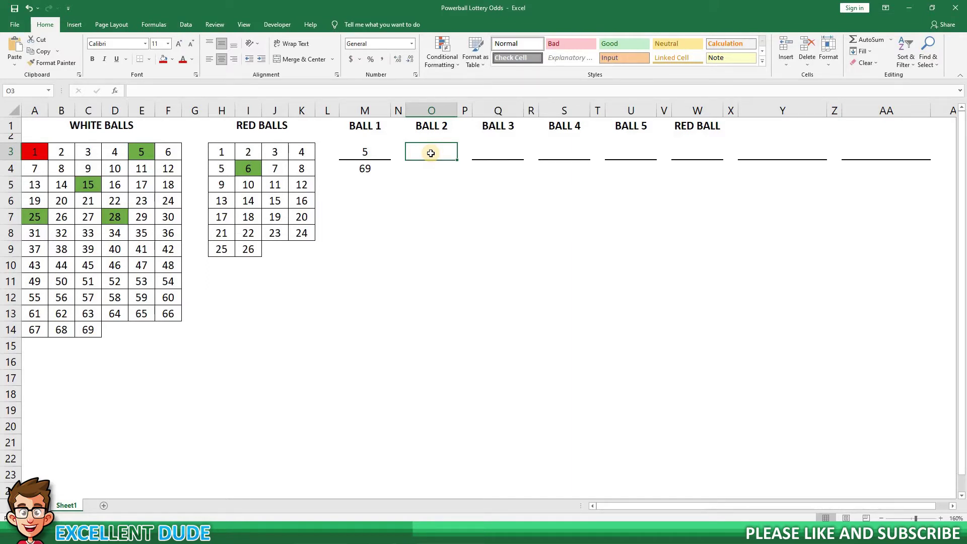
Step: Enter 4 over 68 in O3:O4 for Ball 2 and recolour white ball 5 red
type("4")
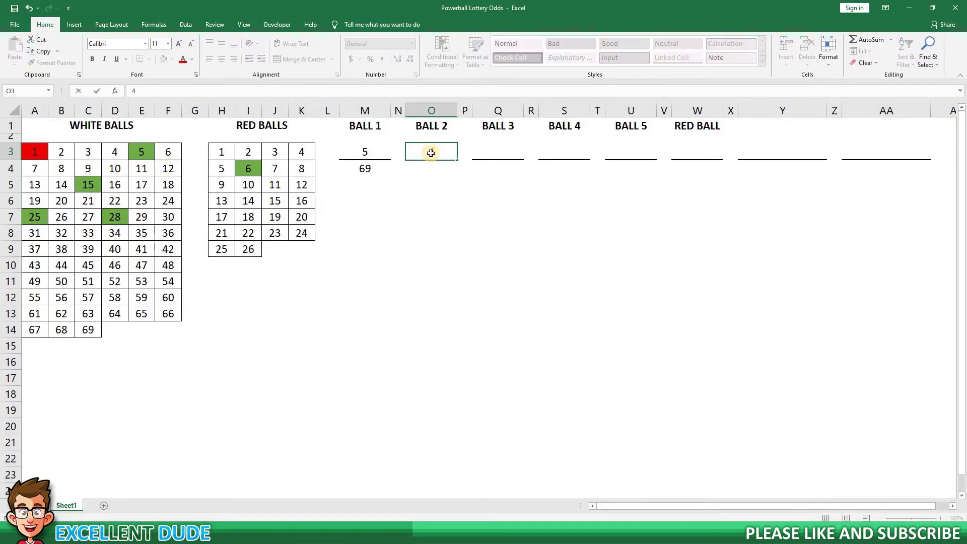
key("Return")
type("68")
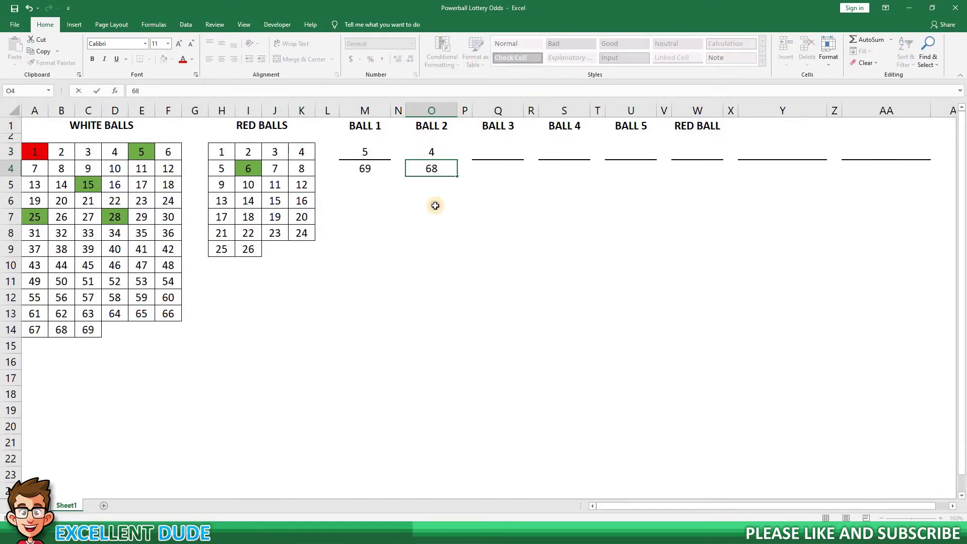
left_click(435, 205)
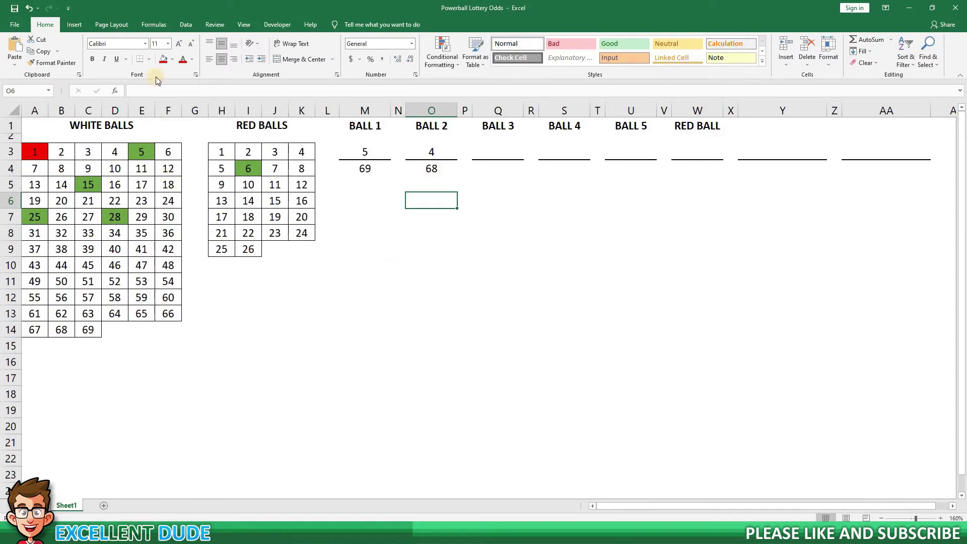
left_click(142, 152)
left_click(164, 59)
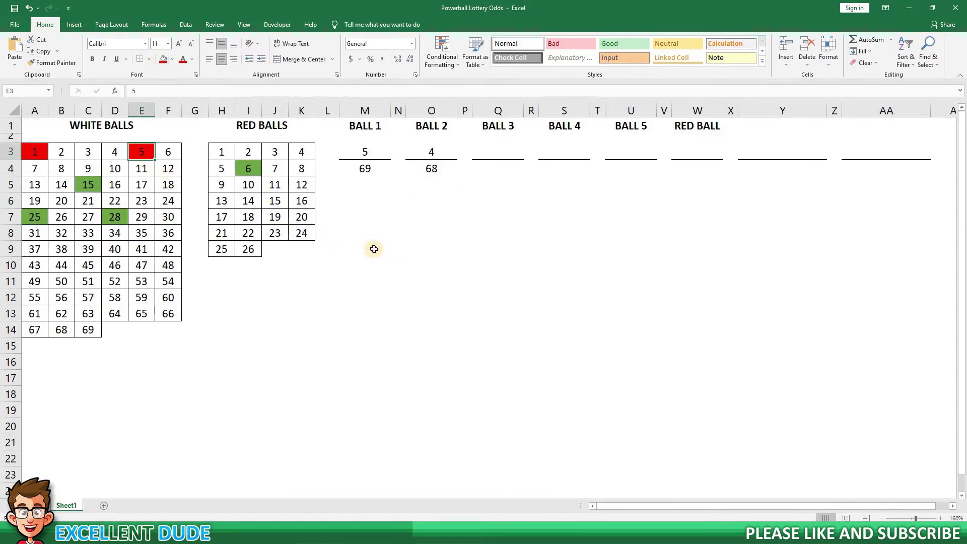
left_click(404, 234)
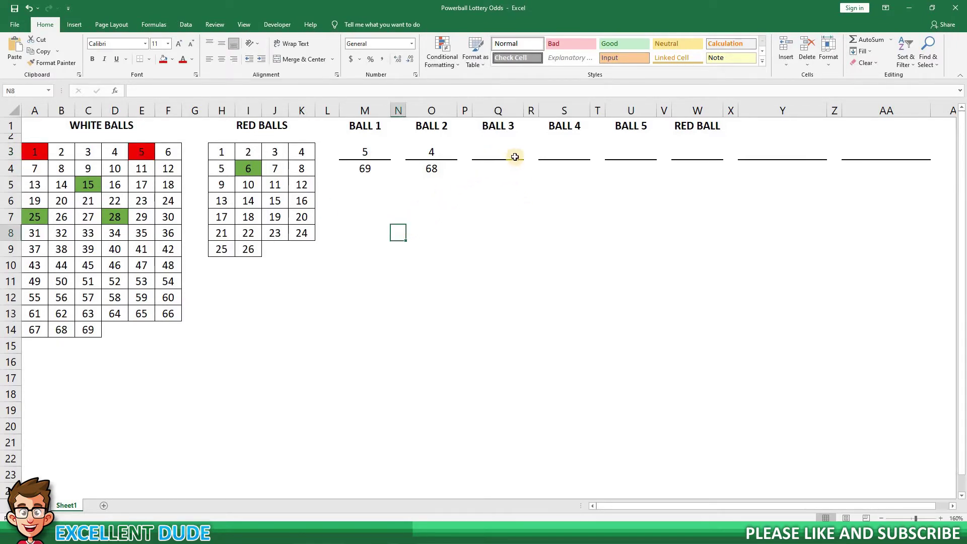
Step: Enter 3 over 67 in Q3:Q4 for Ball 3 and recolour white ball 15 red
left_click(498, 154)
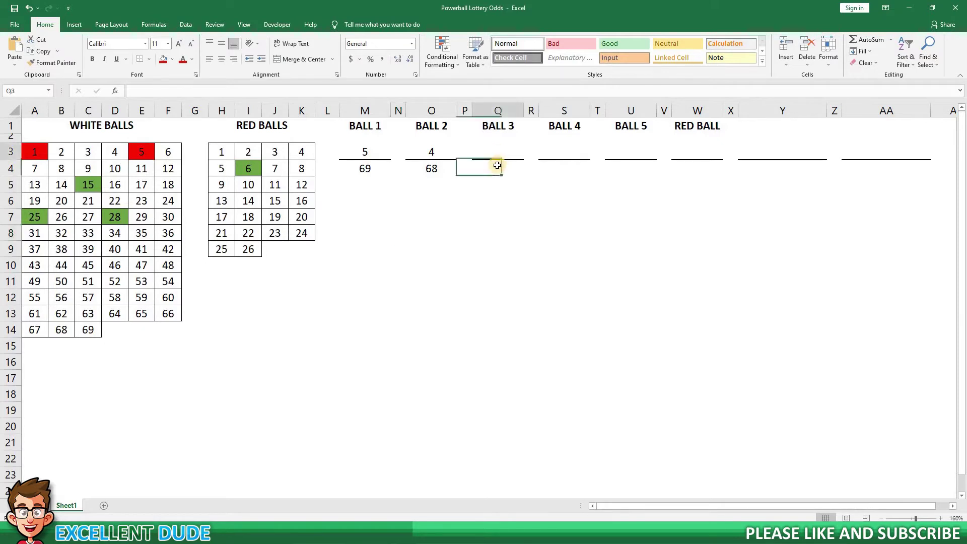
type("3")
key("Return")
type("67")
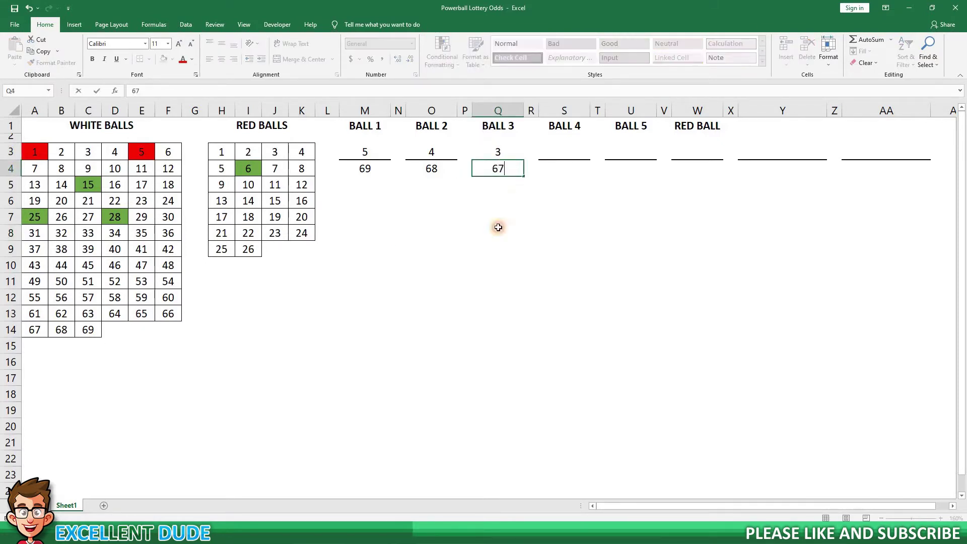
key("Return")
key("Return")
left_click(94, 183)
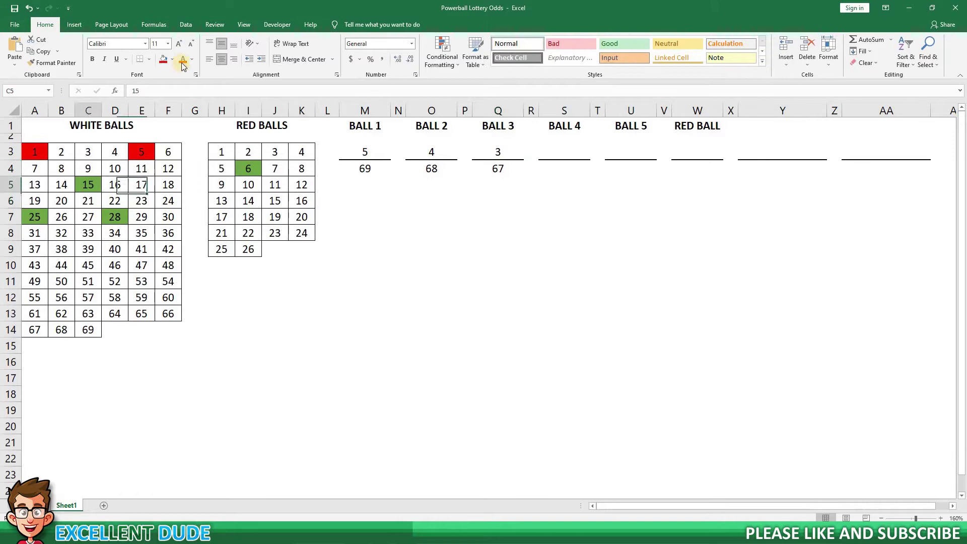
left_click(163, 59)
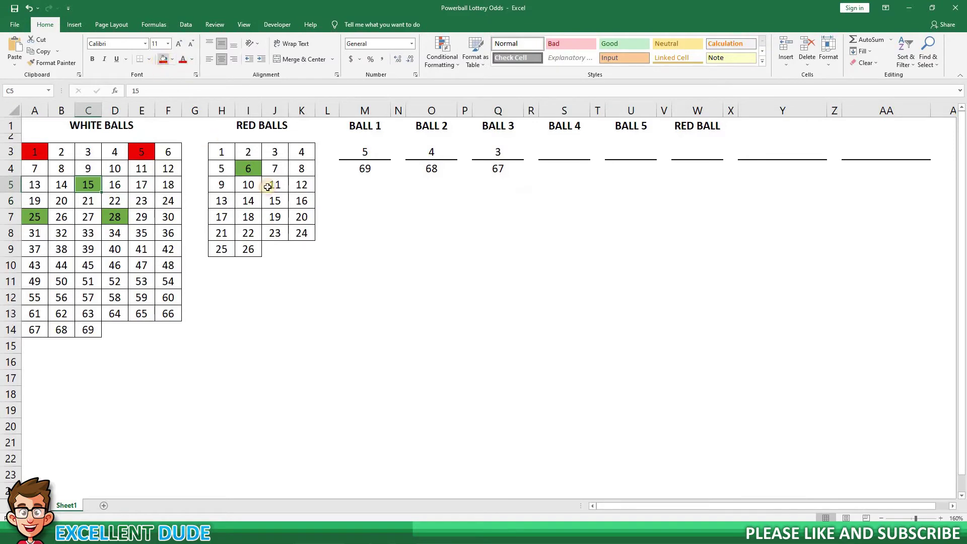
Step: Enter the Ball 4 fraction 2 over 66 and recolour white ball 25 red
left_click(425, 244)
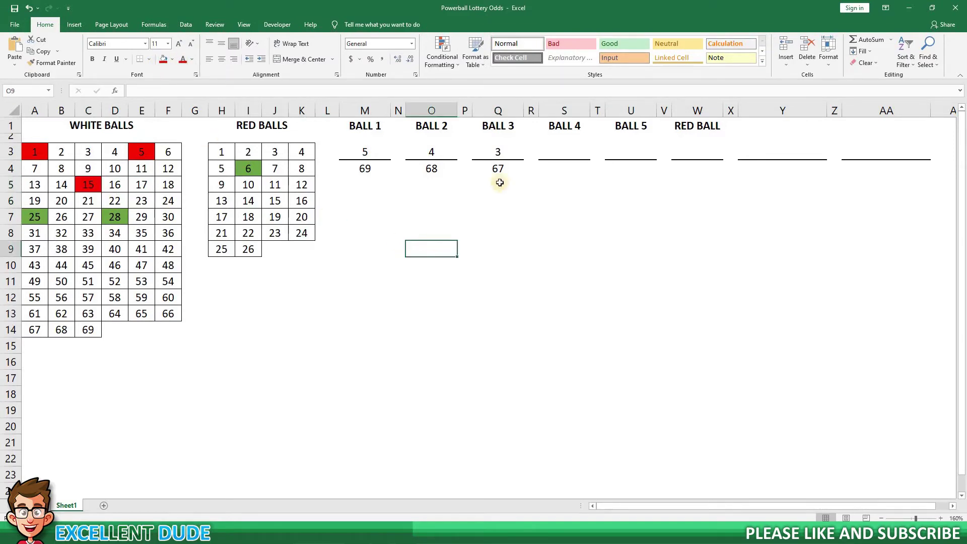
left_click(551, 153)
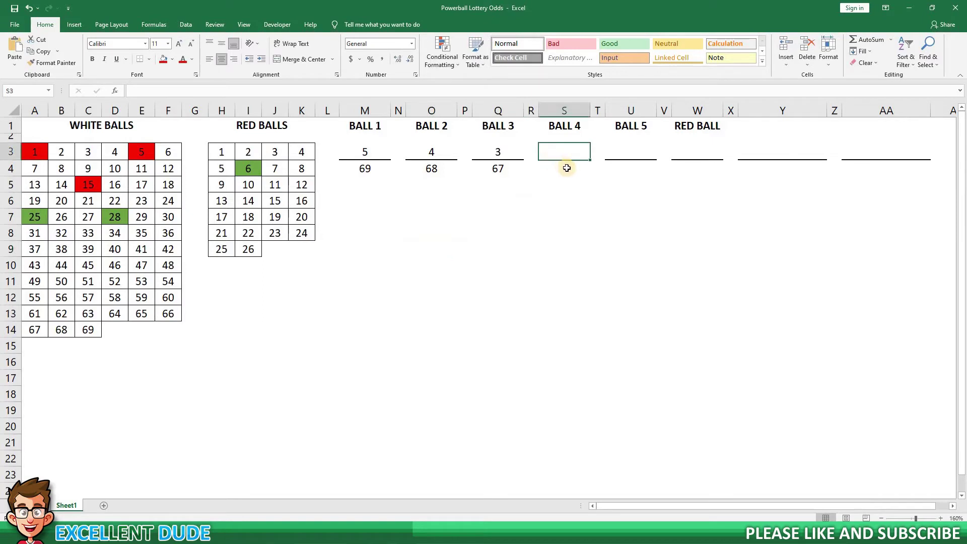
type("2")
left_click(567, 169)
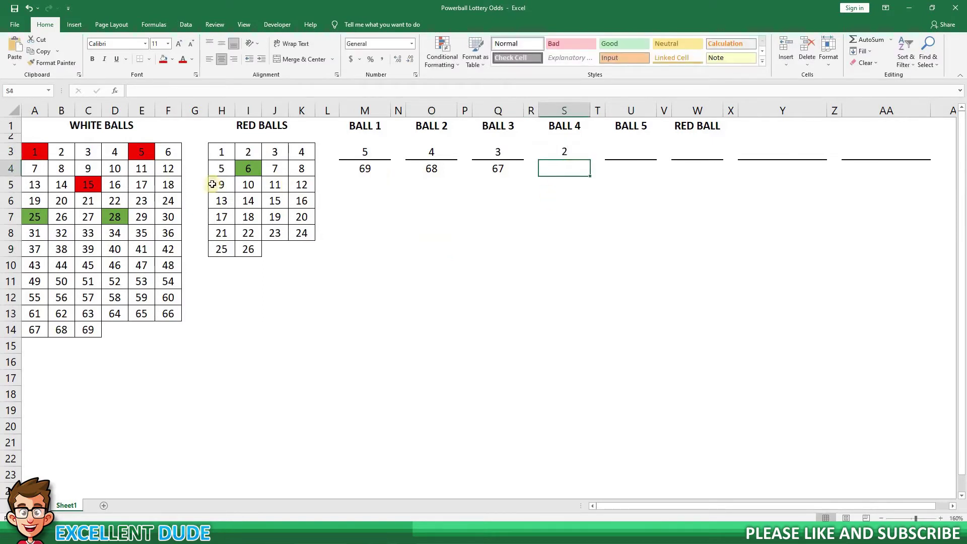
left_click(38, 215)
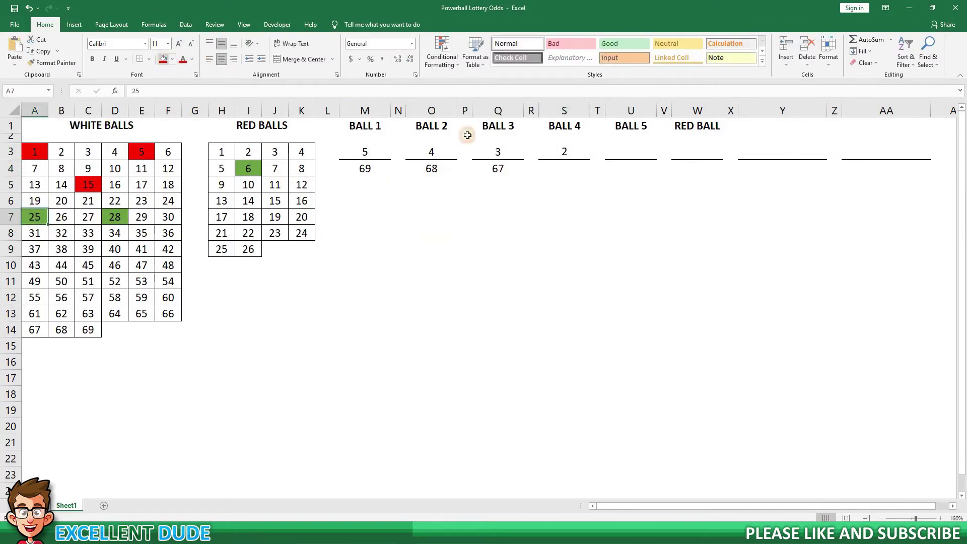
left_click(584, 170)
type("66")
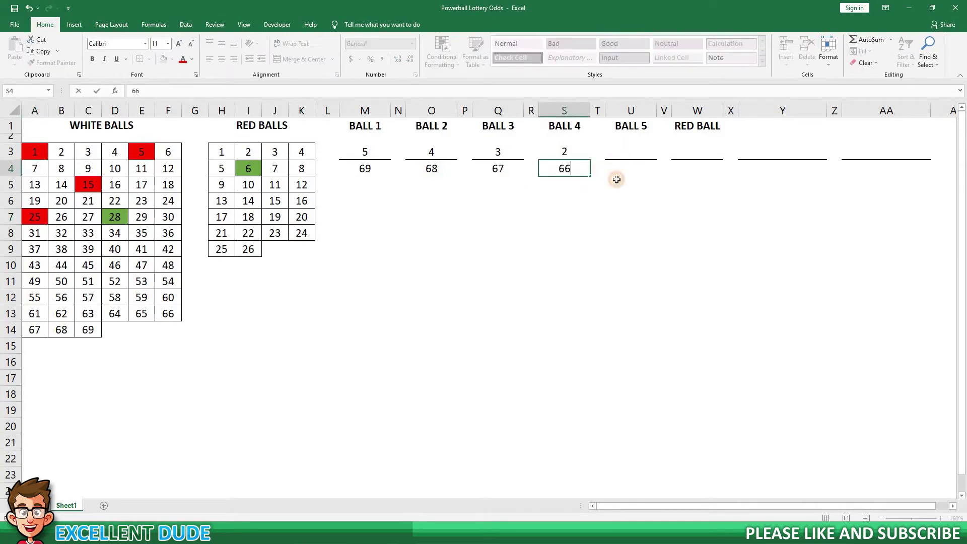
left_click(629, 152)
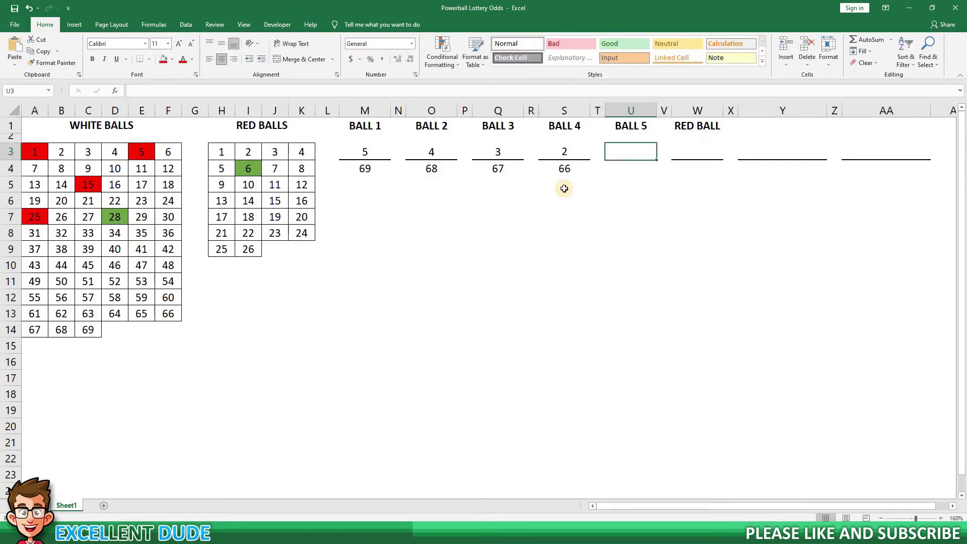
Step: Enter the Ball 5 fraction as 1 over 65
type("1")
left_click(621, 176)
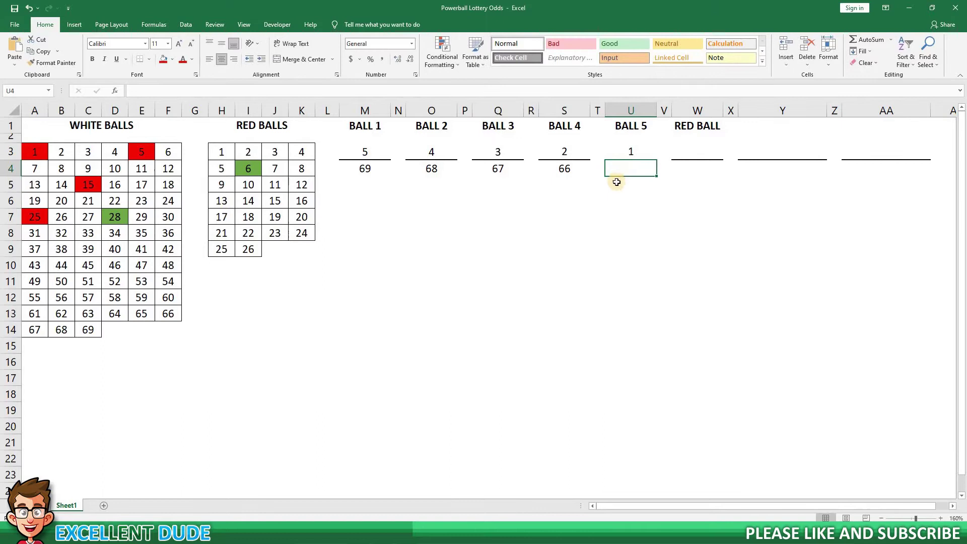
type("65")
left_click(618, 202)
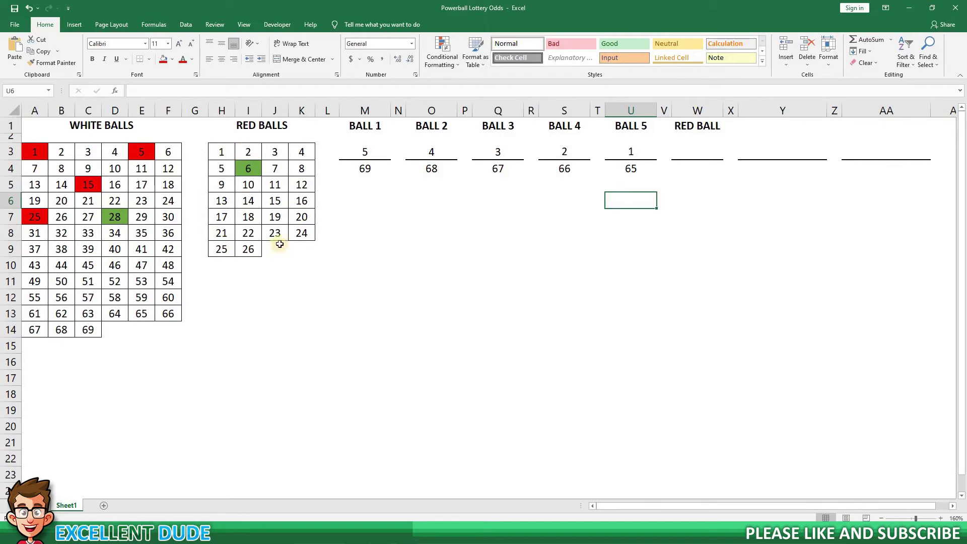
left_click(686, 156)
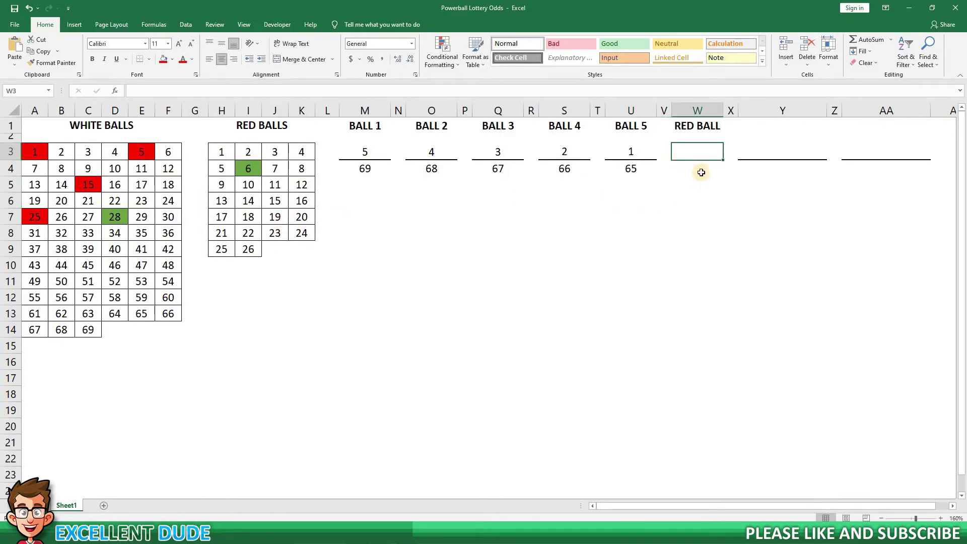
Step: Enter 1 in W3 and 26 in W4 for the Red Ball
type("1")
key("Return")
type("26")
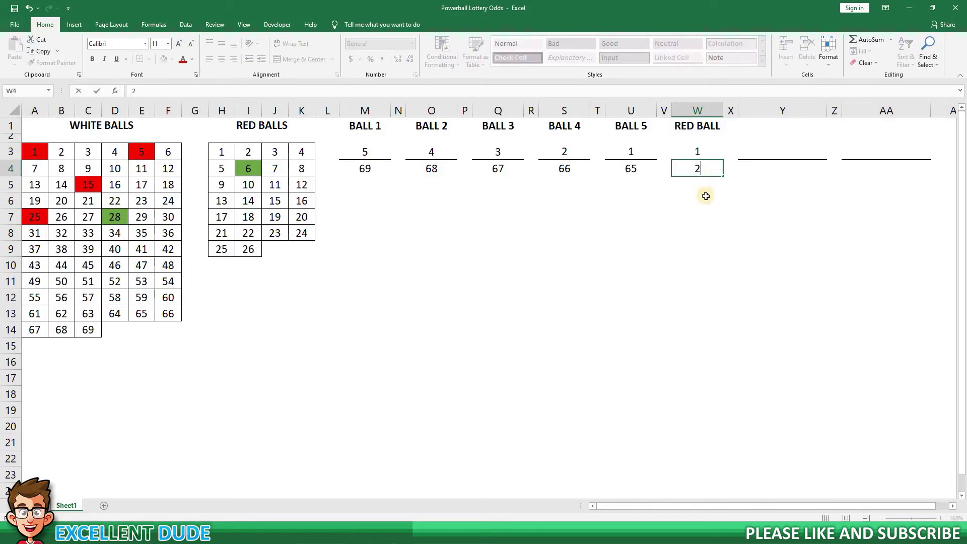
key("Return")
key("Return")
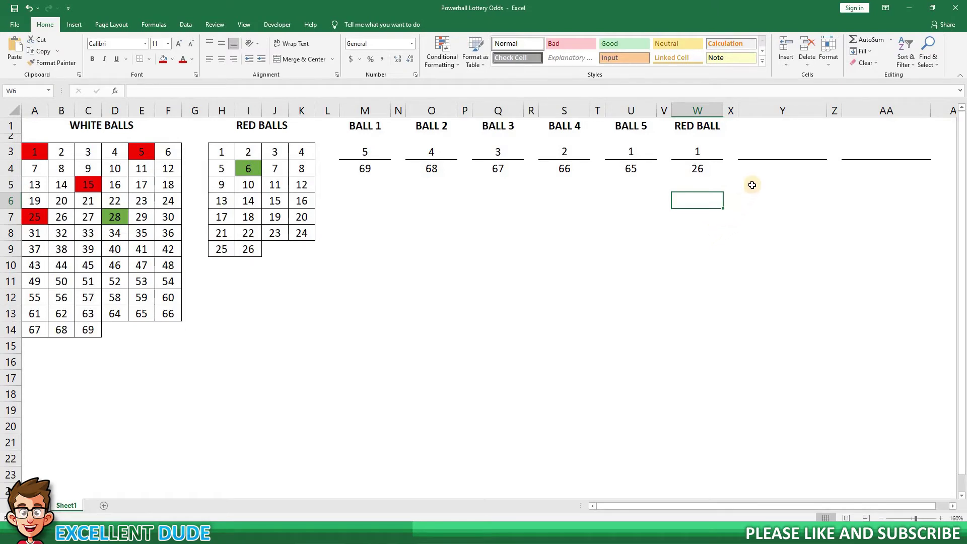
Step: Review all six numerators in row 3, then all six denominators in row 4
left_click(378, 151)
left_click(435, 152)
left_click(500, 152)
left_click(564, 153)
left_click(634, 152)
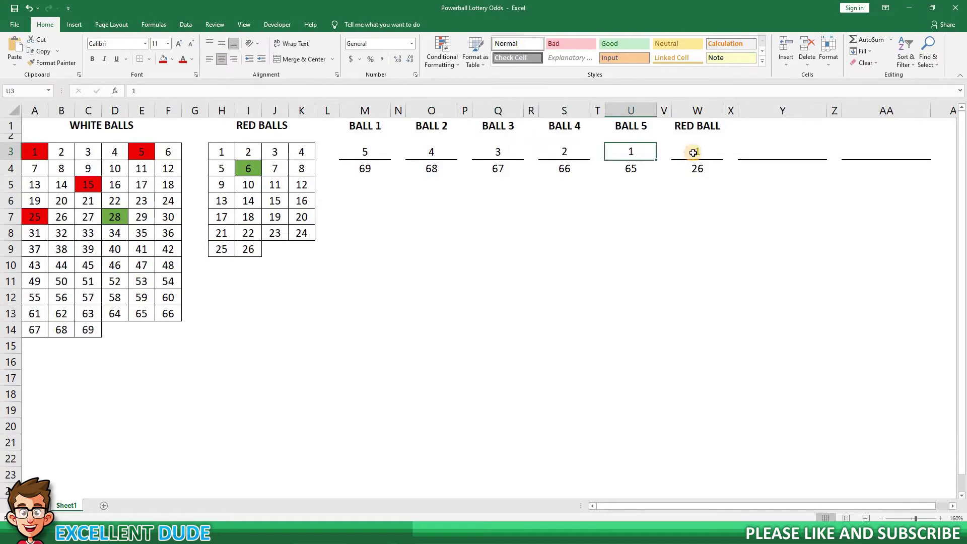
left_click(694, 153)
left_click(361, 172)
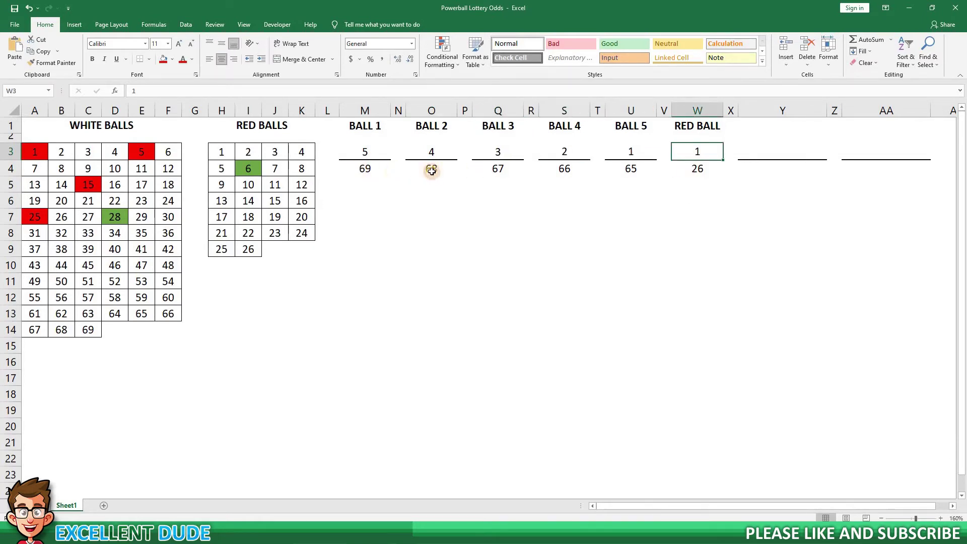
left_click(432, 171)
left_click(519, 171)
left_click(584, 172)
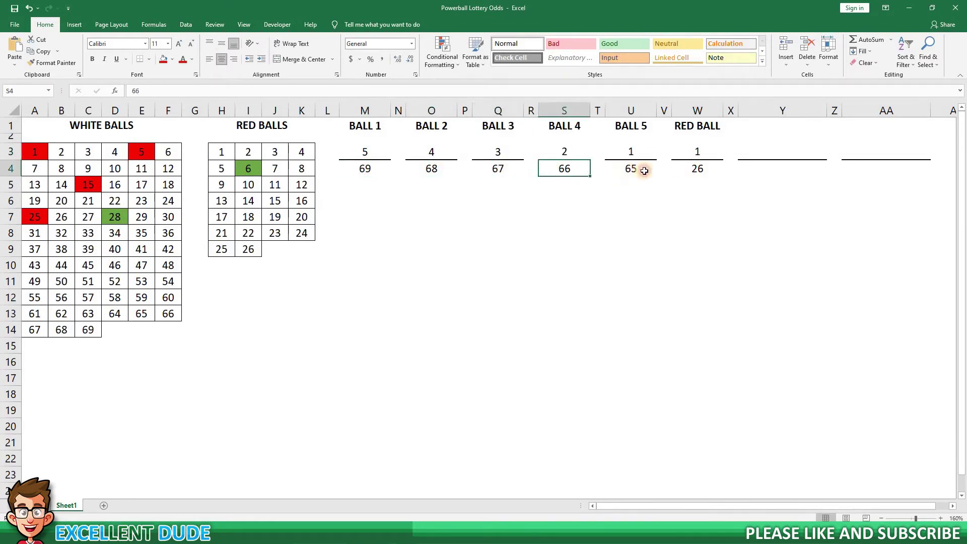
left_click(639, 171)
left_click(700, 170)
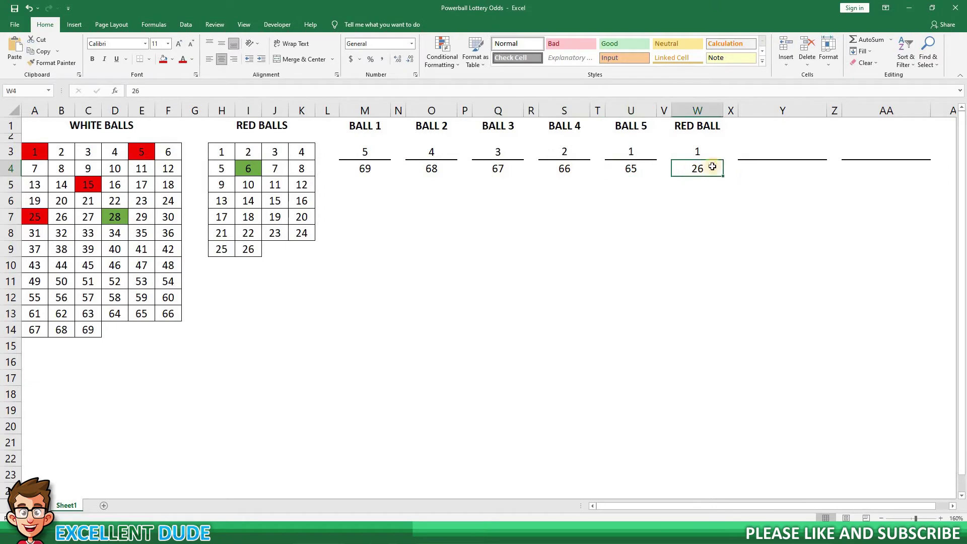
Step: Enter =M3*O3*Q3*S3*U3 in Y3, multiplying the white-ball numerators to 120
left_click(755, 152)
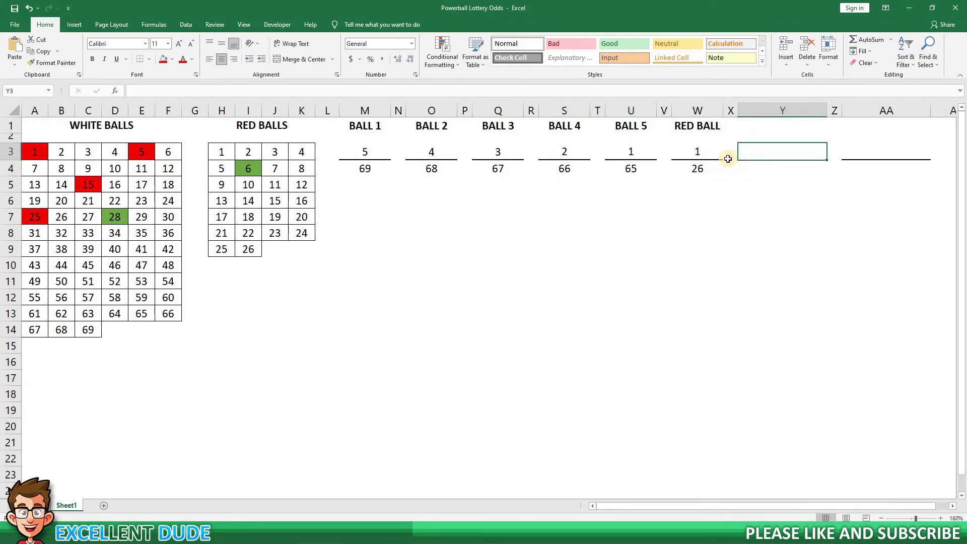
type("=")
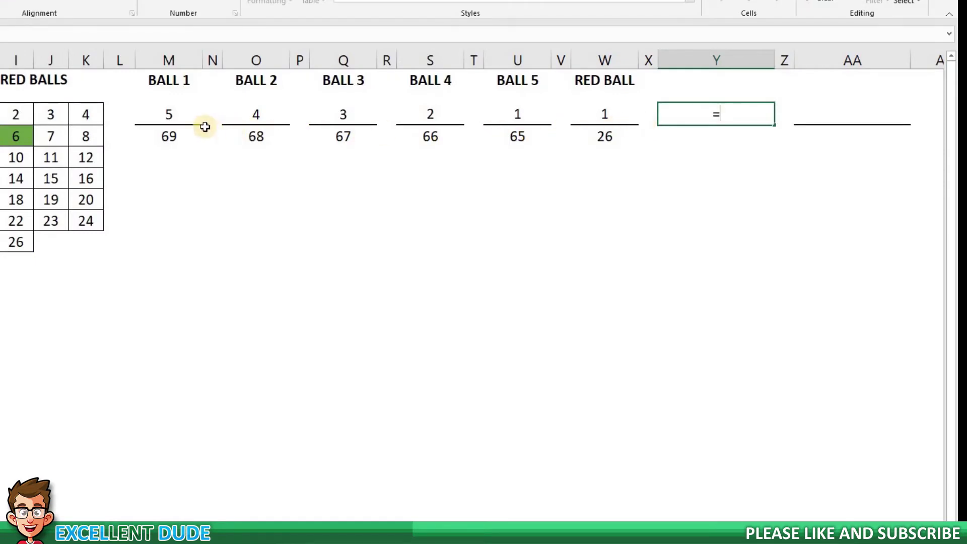
left_click(180, 115)
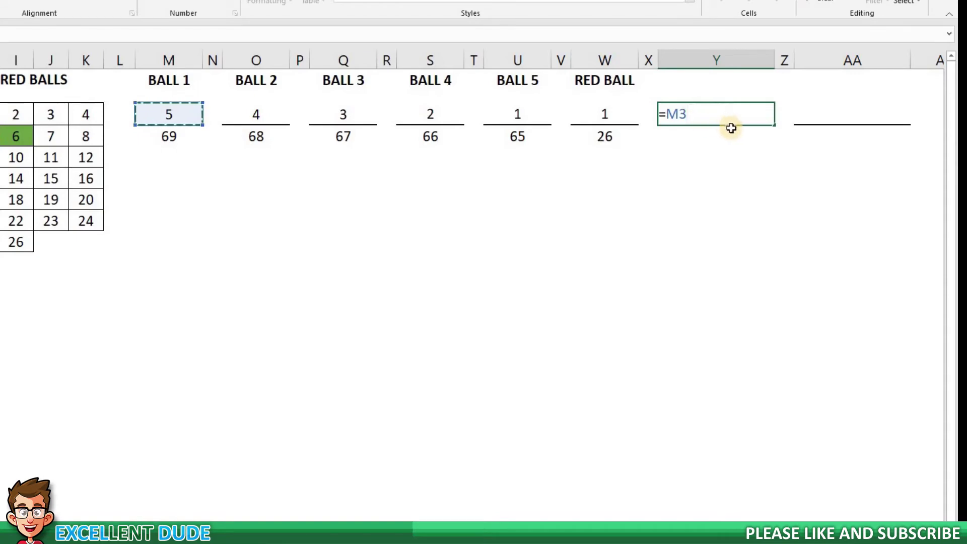
type("*")
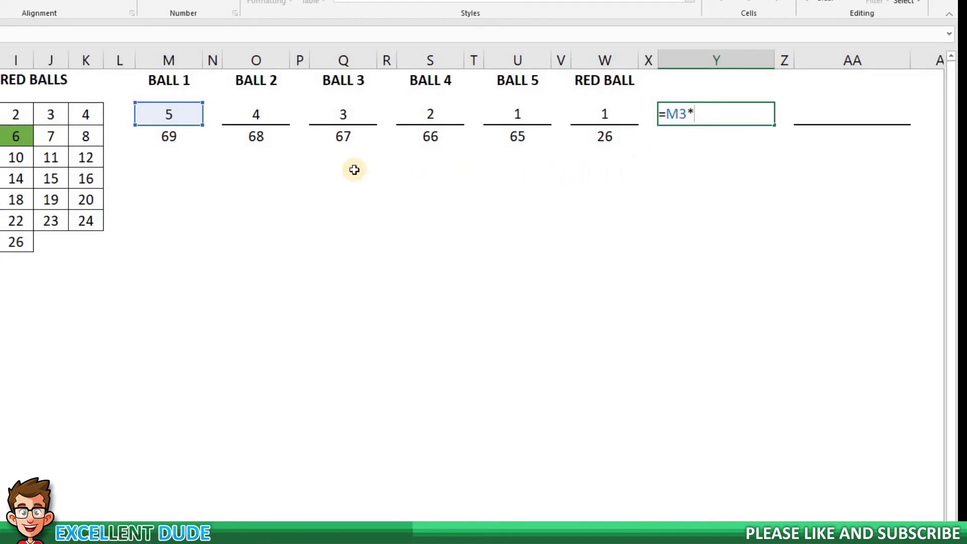
left_click(289, 118)
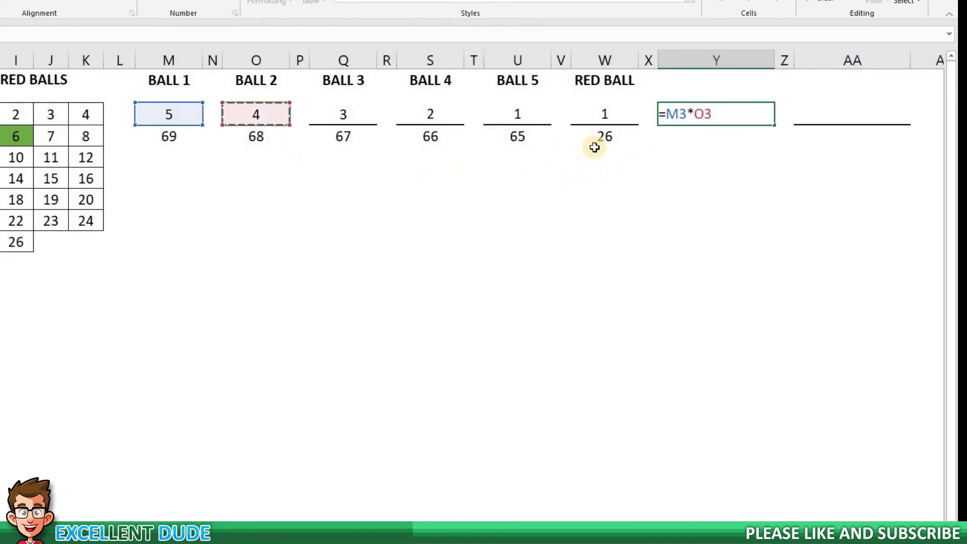
type("*")
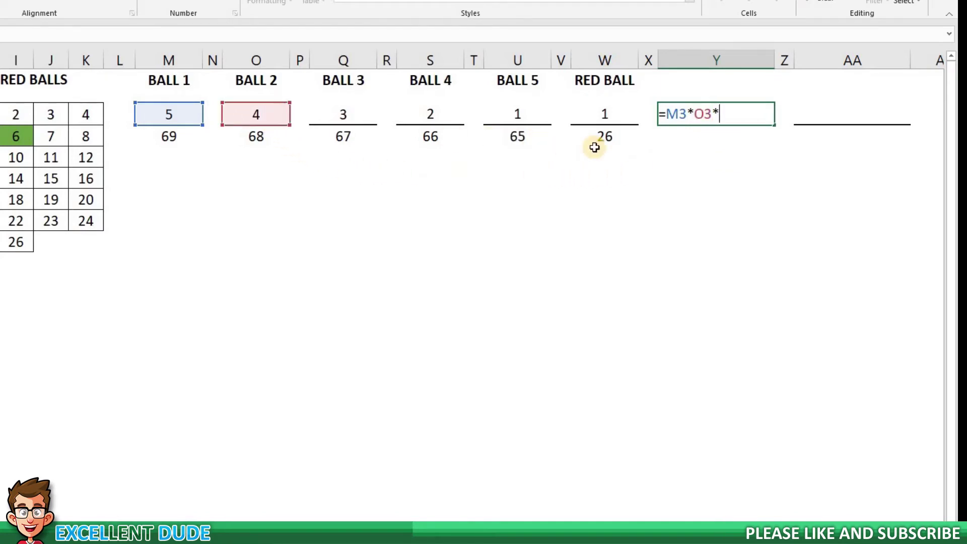
left_click(347, 121)
type("*")
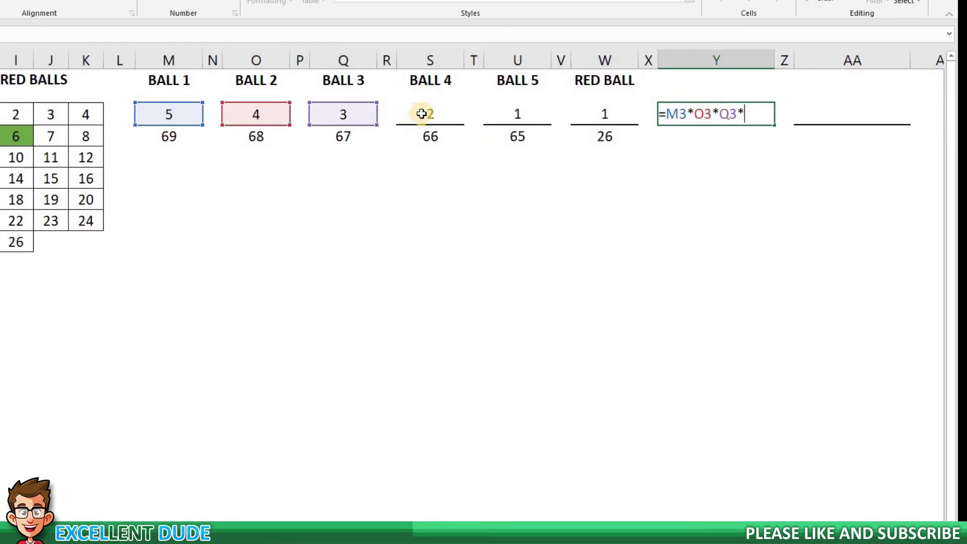
left_click(421, 114)
type("*")
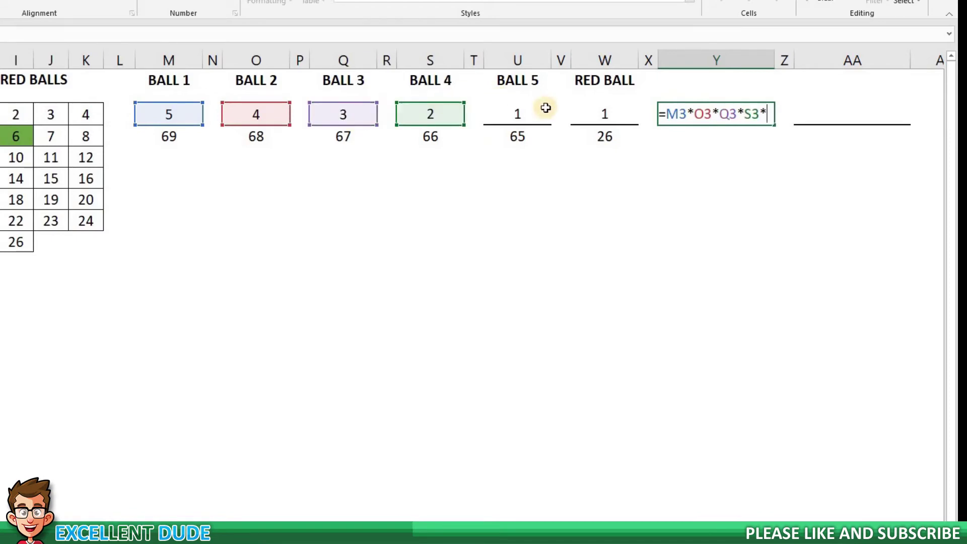
left_click(552, 119)
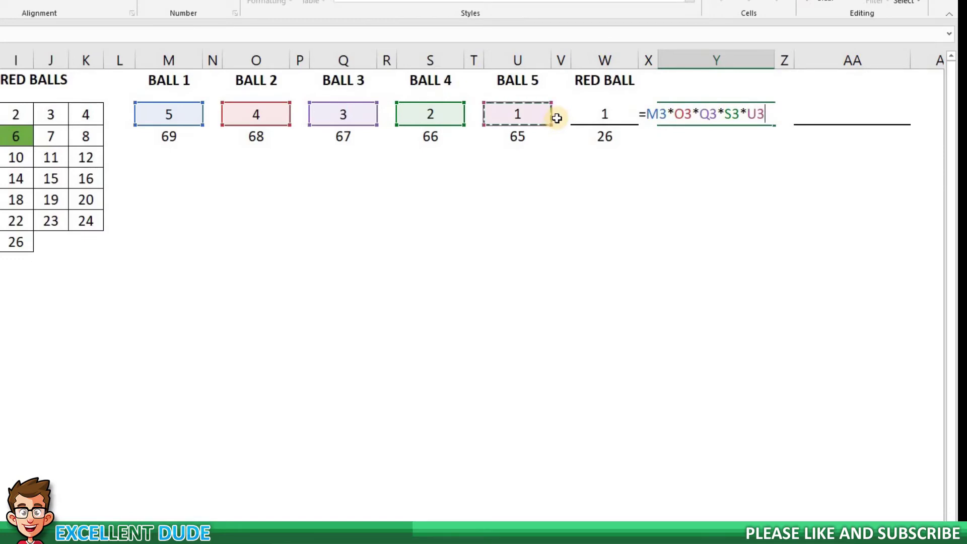
type("*")
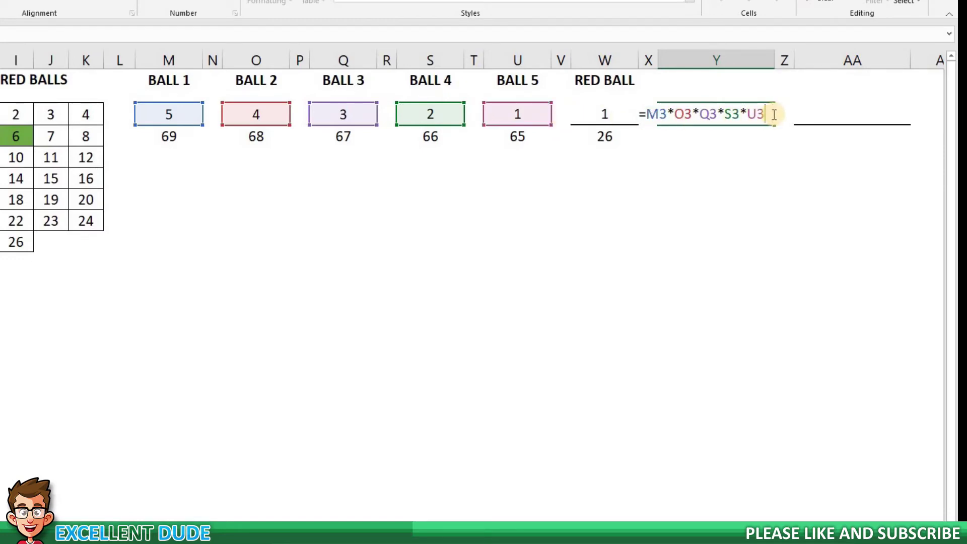
key("Return")
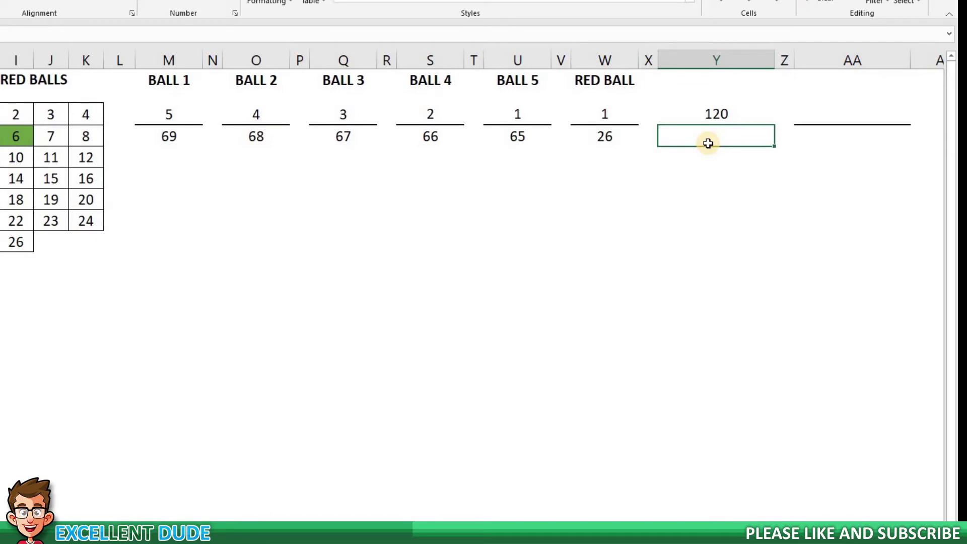
type("=")
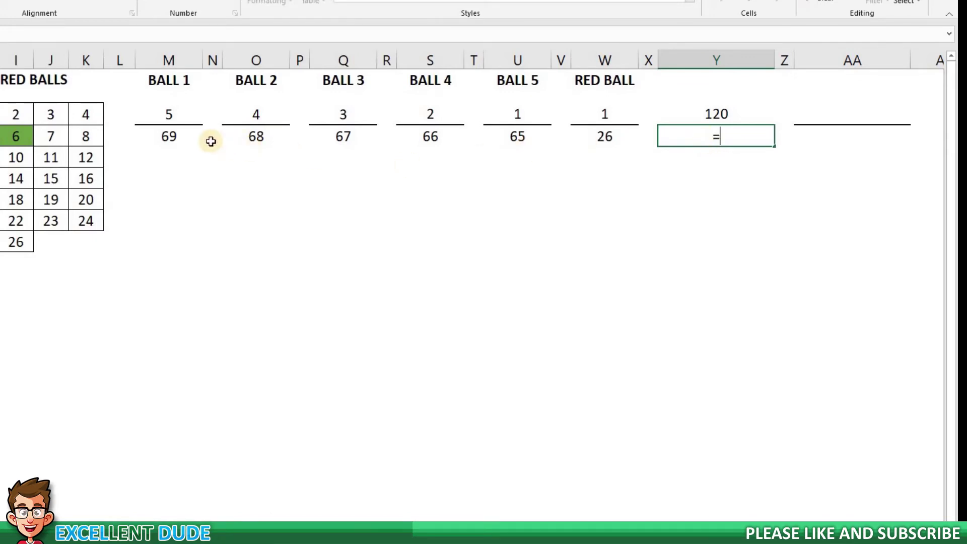
left_click(197, 136)
type("*")
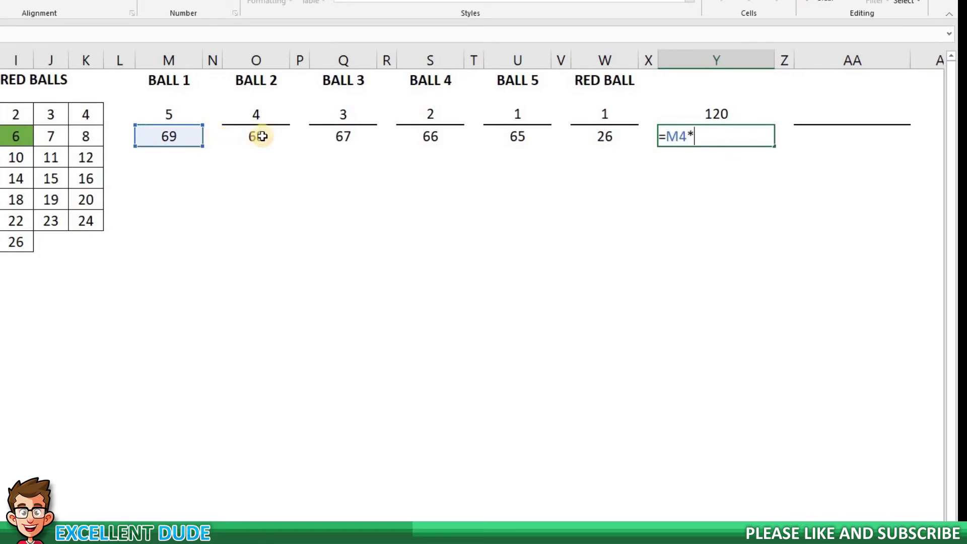
type("*")
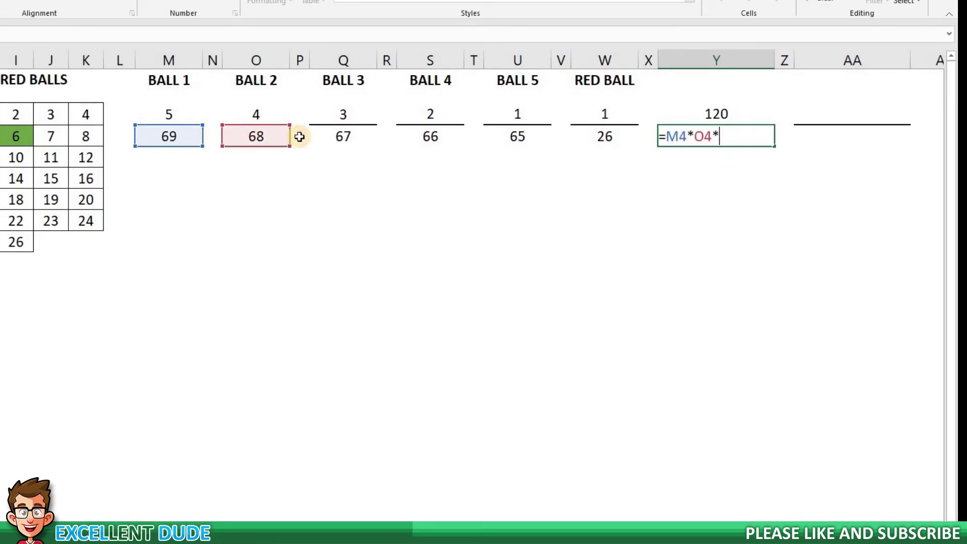
type("Q")
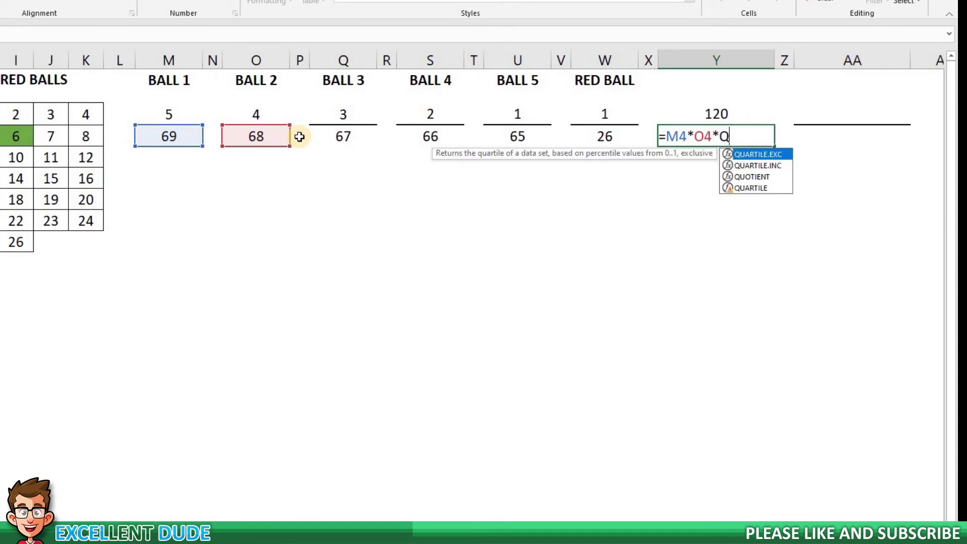
type("4*S4")
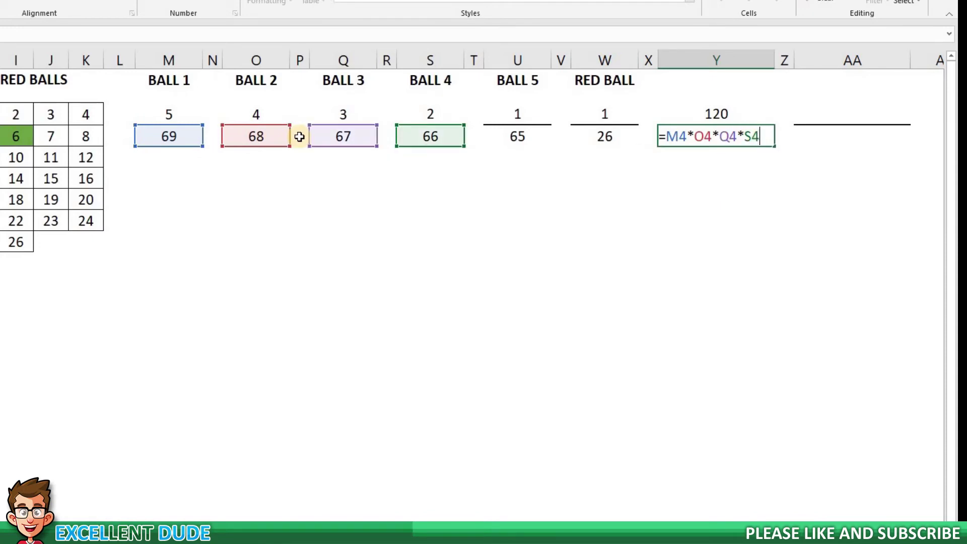
type("*")
type("u")
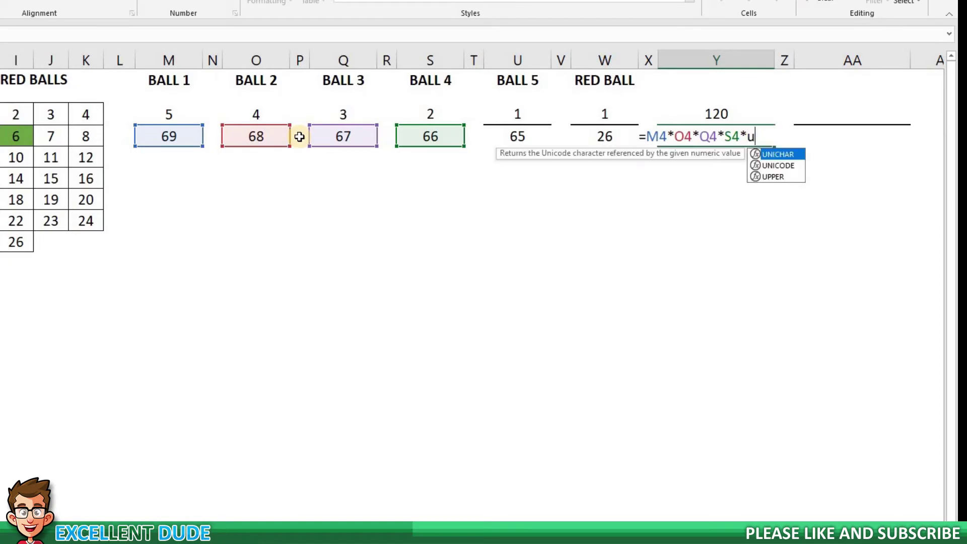
type("4*w4")
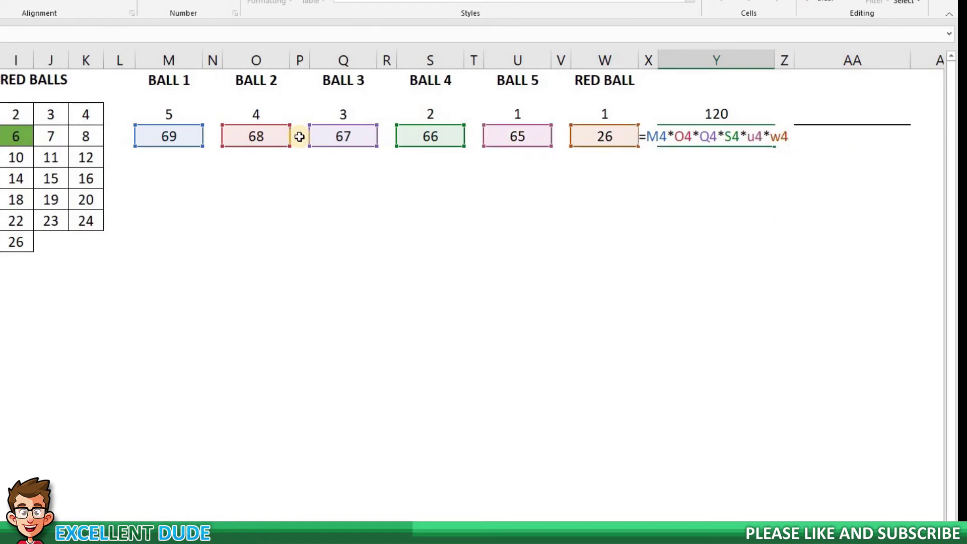
key("Return")
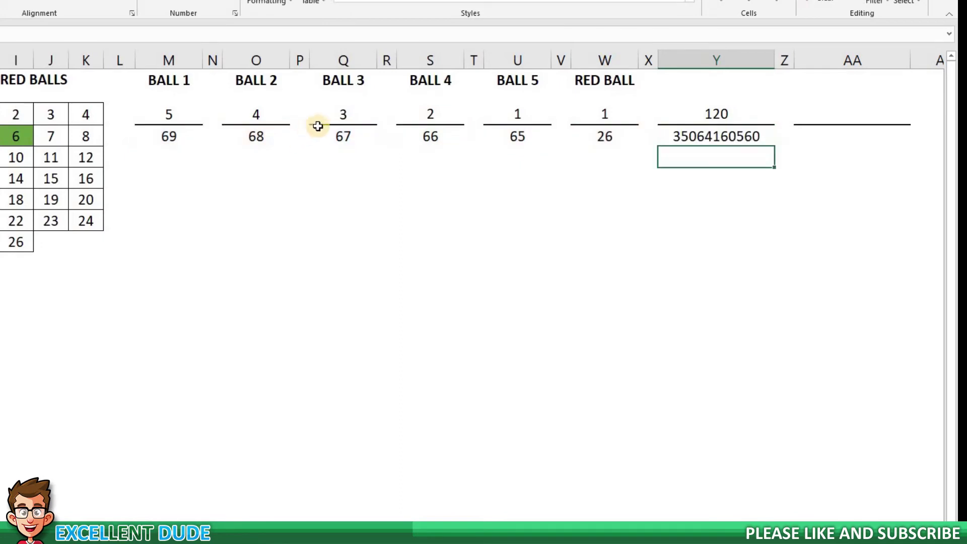
Step: Format Y4 as Number with 0 decimals and 1000 separator, showing 35,064,160,560
left_click(729, 140)
right_click(729, 140)
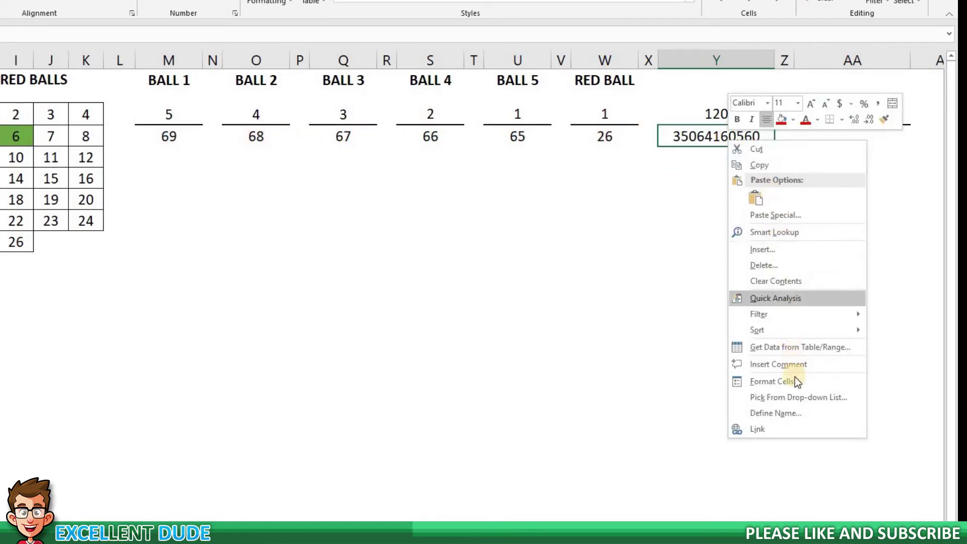
left_click(740, 378)
left_click(625, 278)
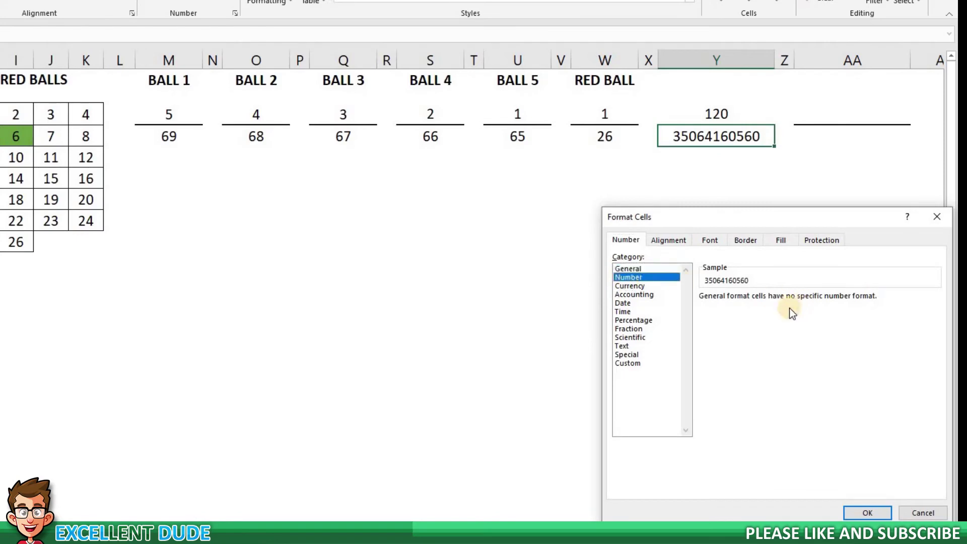
key("space")
left_click(789, 300)
left_click(789, 301)
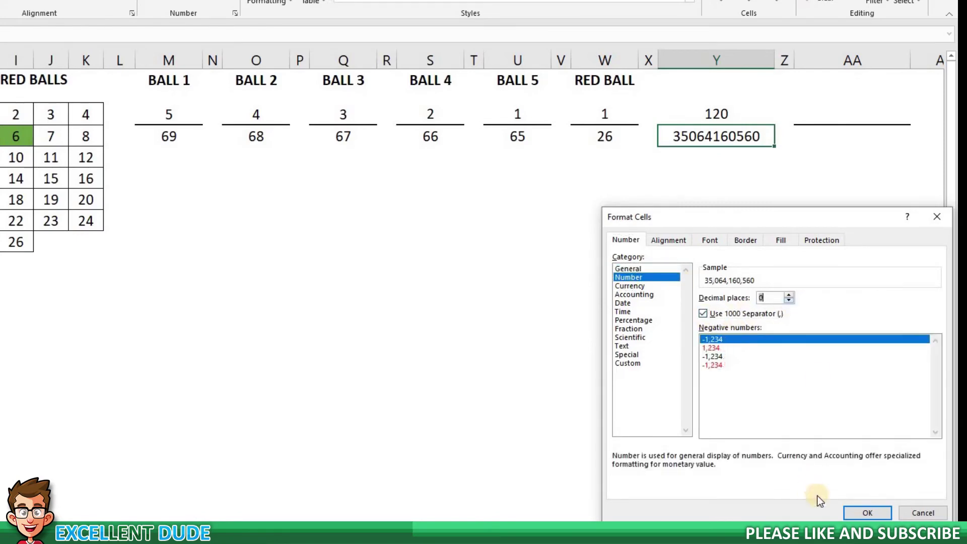
left_click(858, 512)
left_click(694, 321)
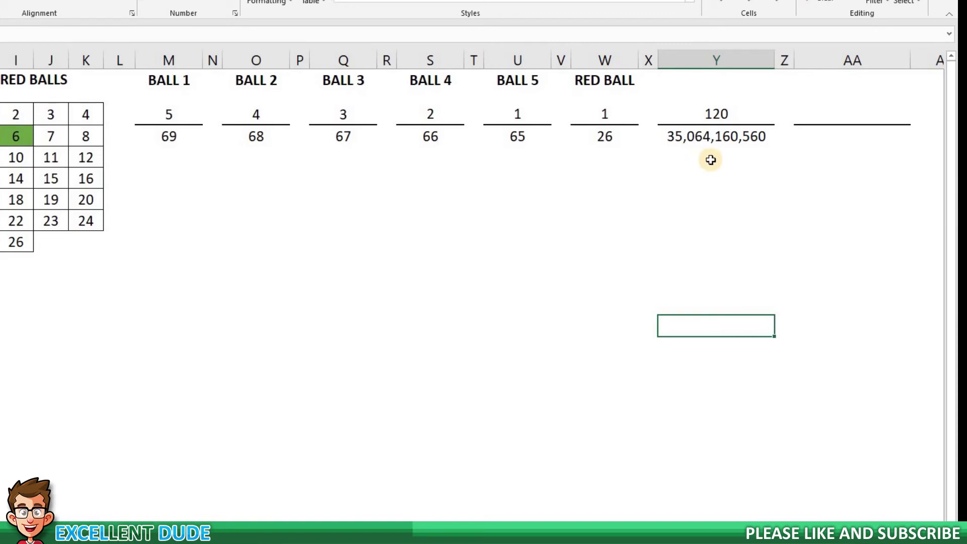
left_click(769, 120)
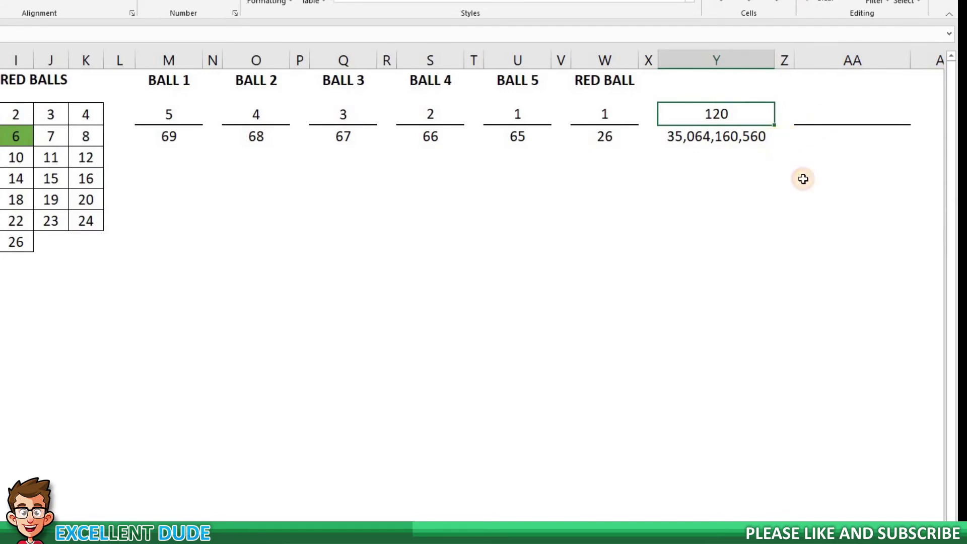
Step: Enter =Y3/120 in AA3 so the reduced numerator reads 1
key("Down")
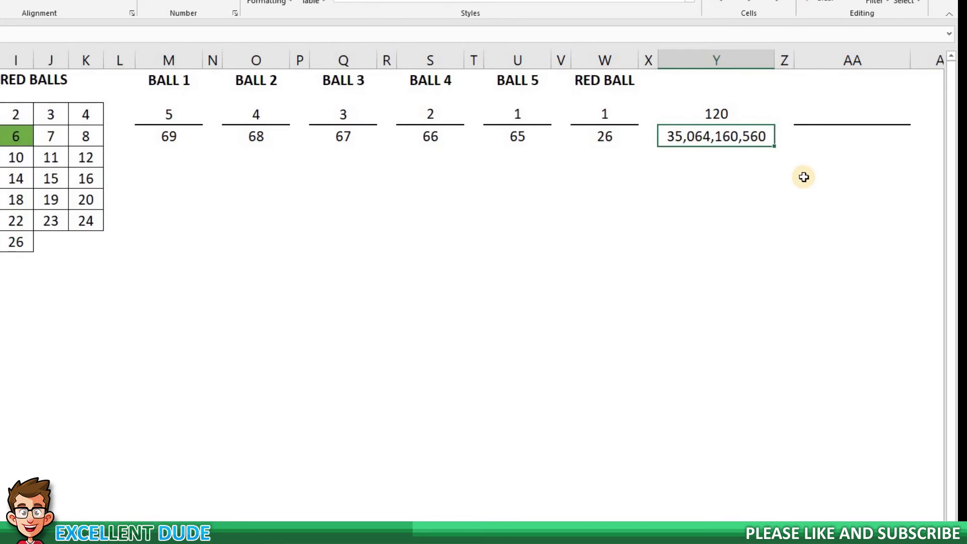
left_click(840, 120)
type("=")
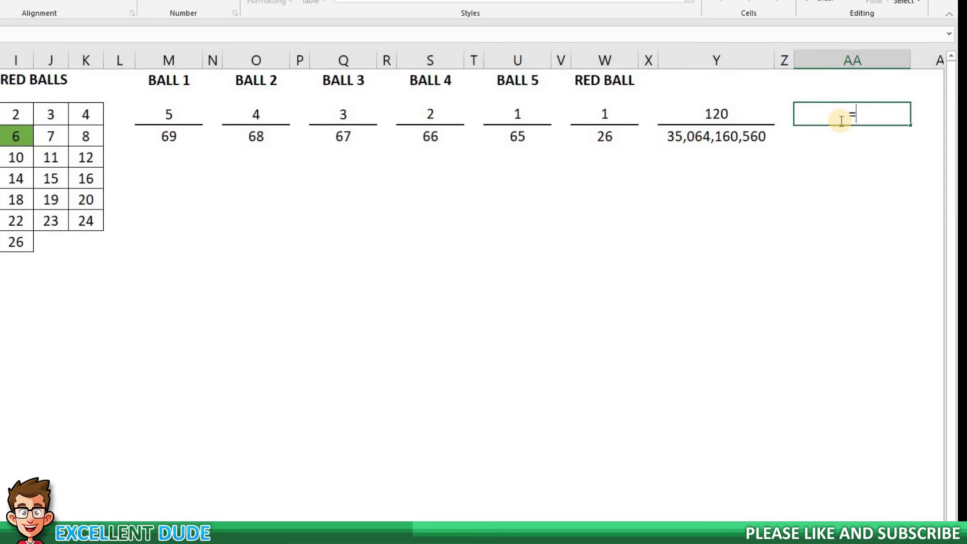
left_click(737, 119)
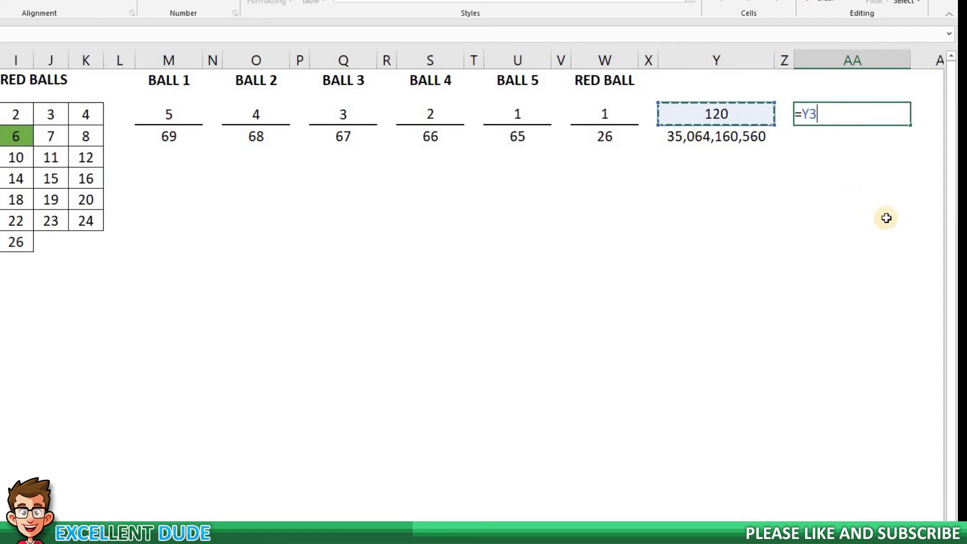
type("/")
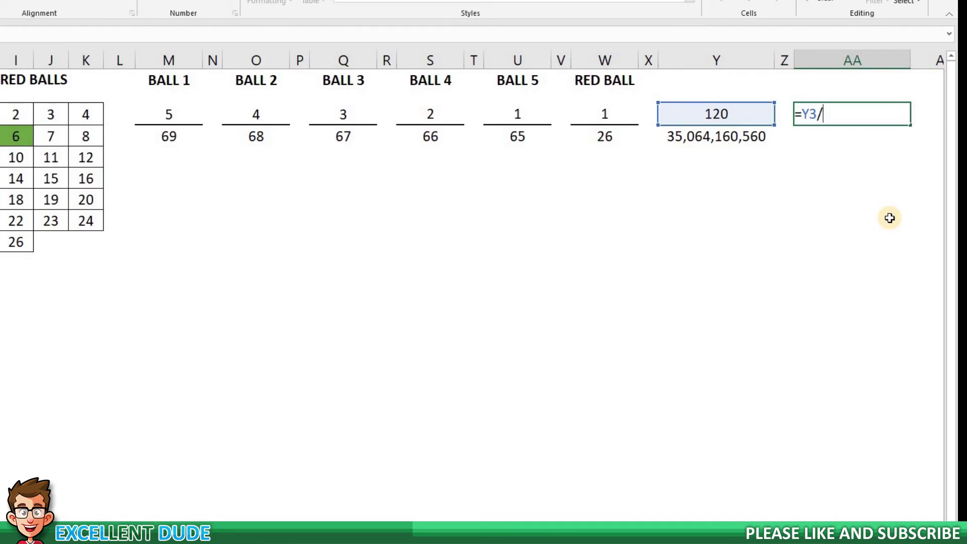
type("120")
key("Return")
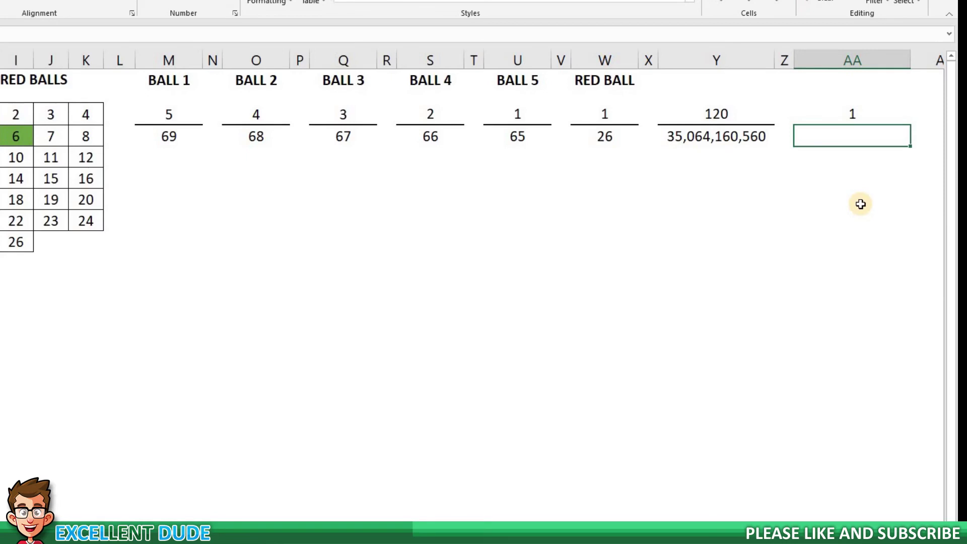
Step: Enter =Y4/120 in AA4, giving the reduced denominator 292201338
type("=")
left_click(741, 145)
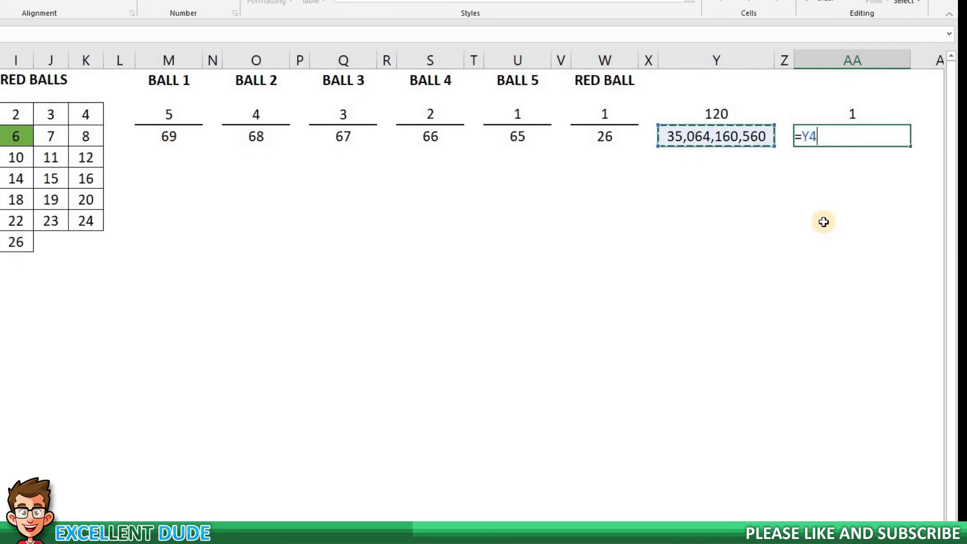
type("/120")
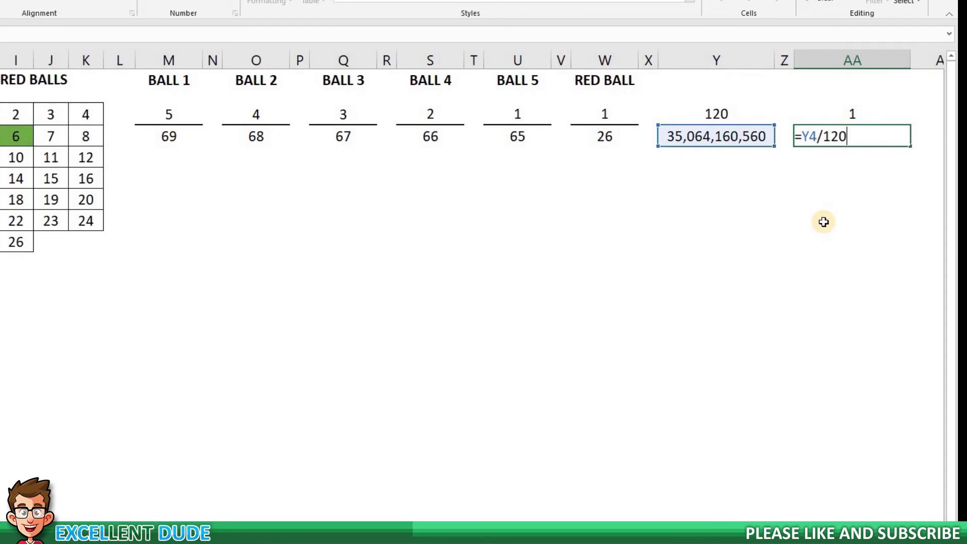
key("Return")
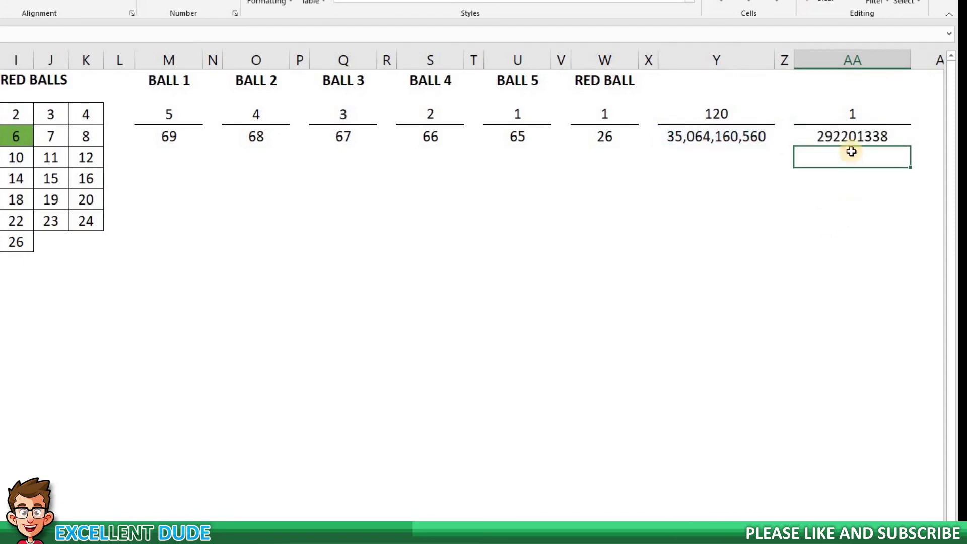
Step: Format cell AA4 as Number with a 1000 separator and 0 decimal places, displaying 292,201,338
left_click(860, 137)
right_click(860, 137)
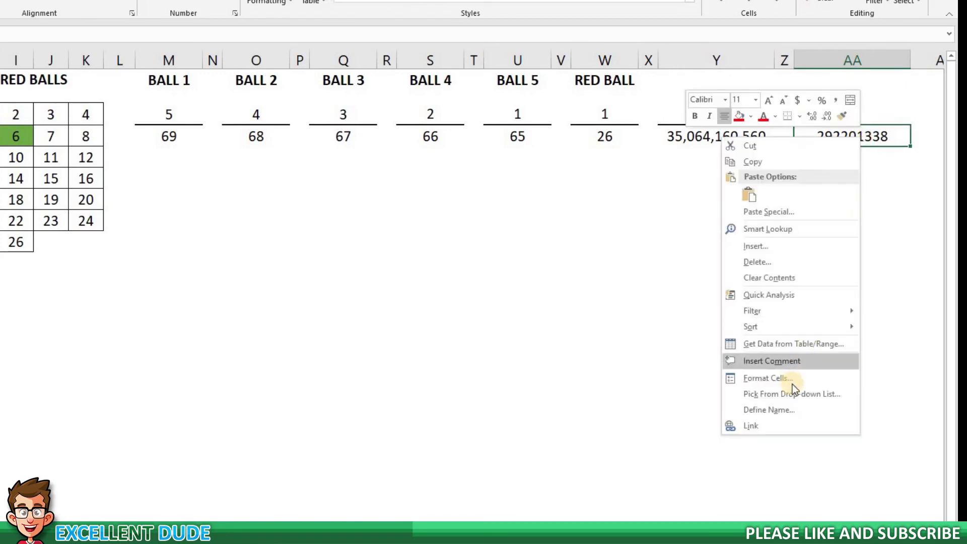
left_click(793, 382)
left_click(628, 285)
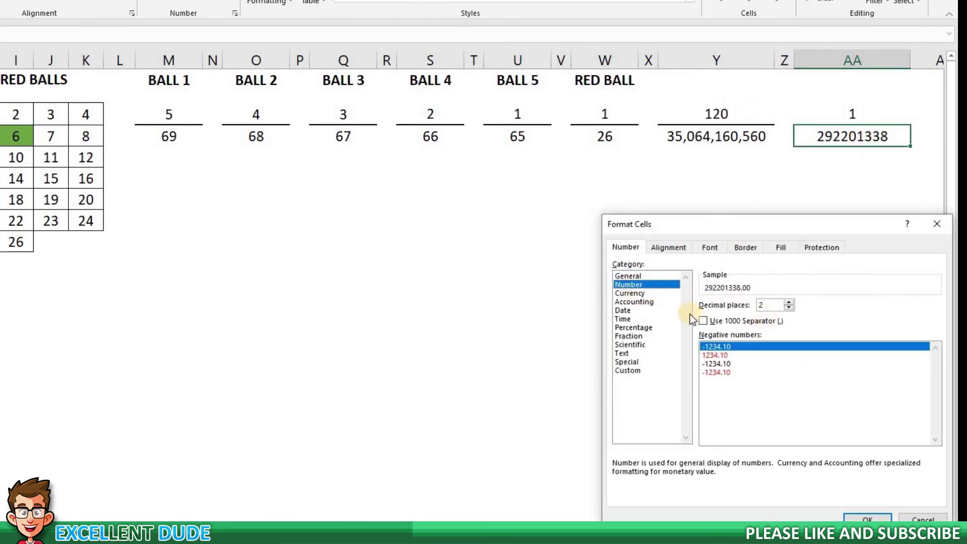
left_click(703, 320)
left_click(789, 308)
left_click(789, 308)
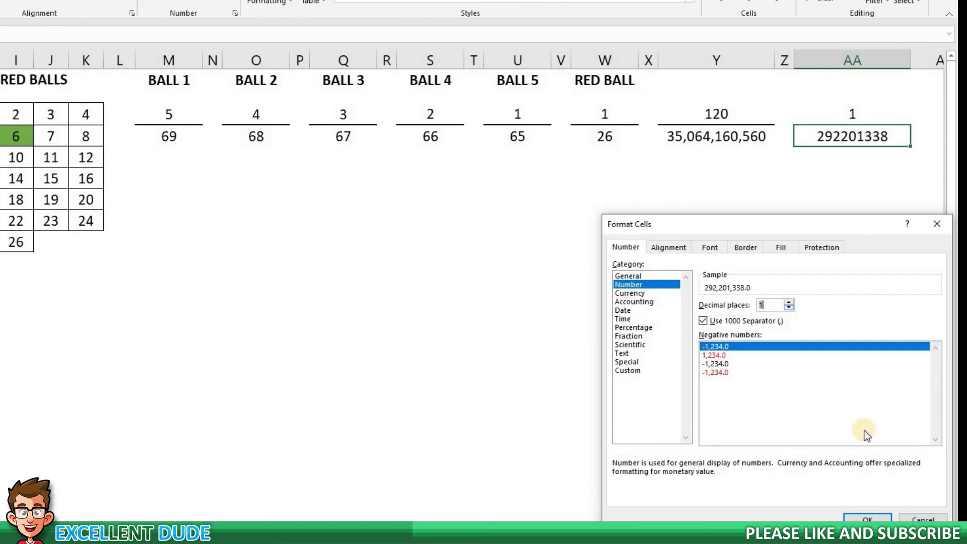
left_click(867, 519)
left_click(784, 368)
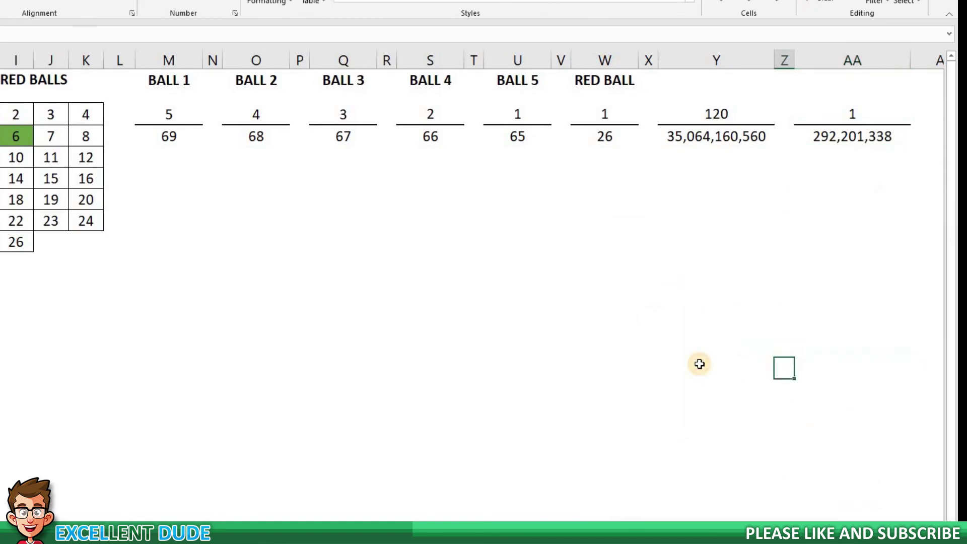